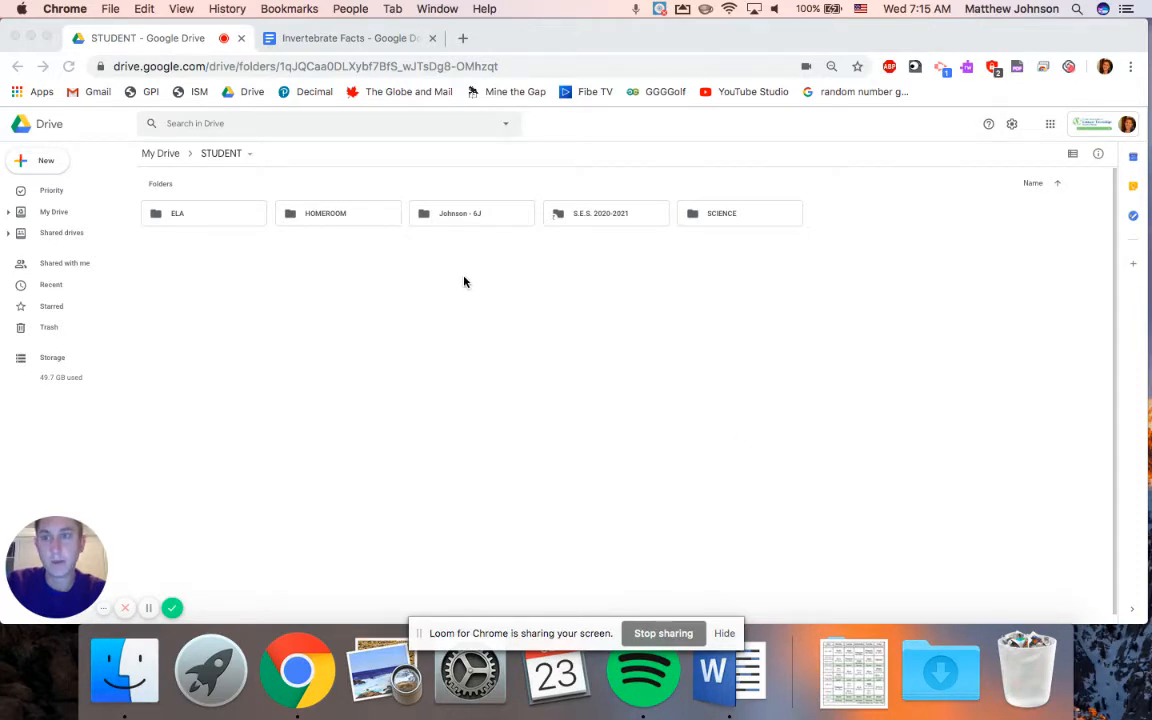
# - Create a new Google Form in the STUDENT folder and title both the form and its file "Invertebrate Quiz"
pyautogui.click(43, 165)
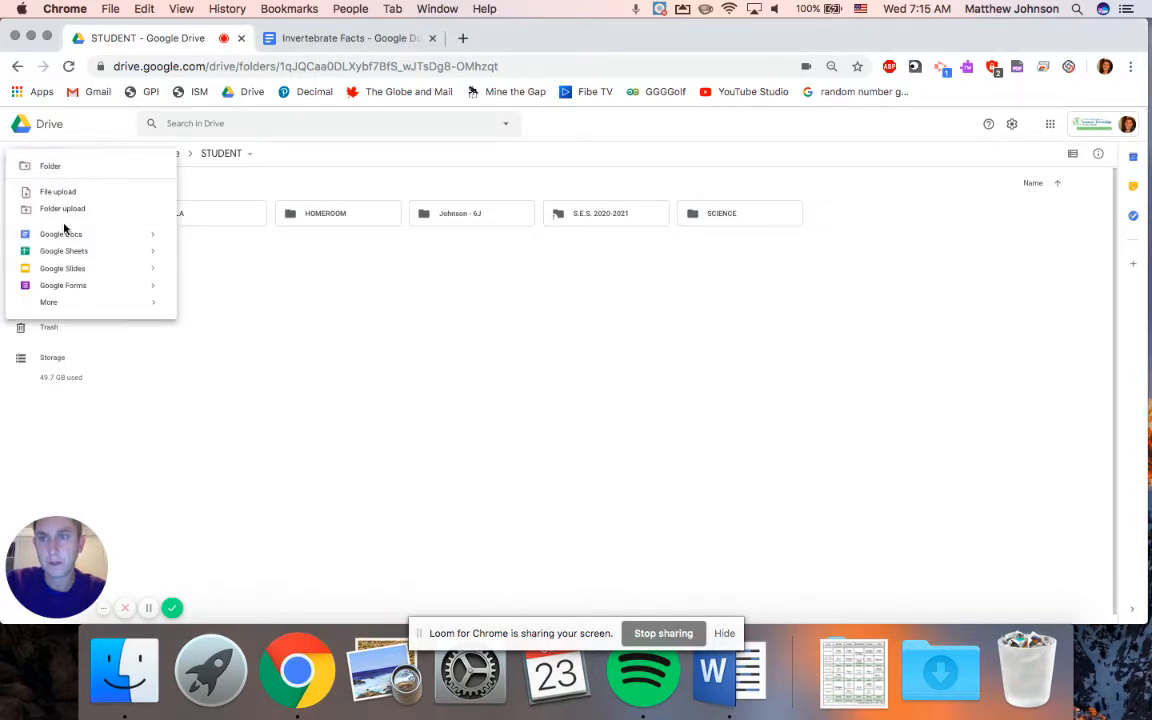
pyautogui.click(70, 288)
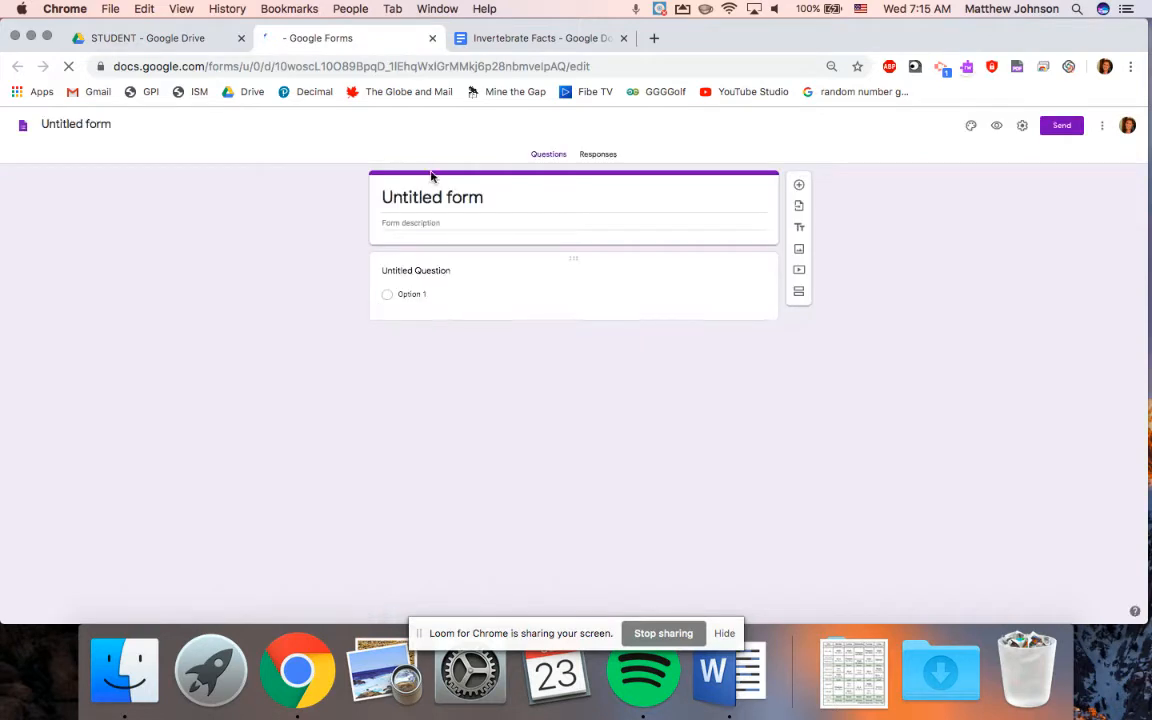
pyautogui.click(486, 194)
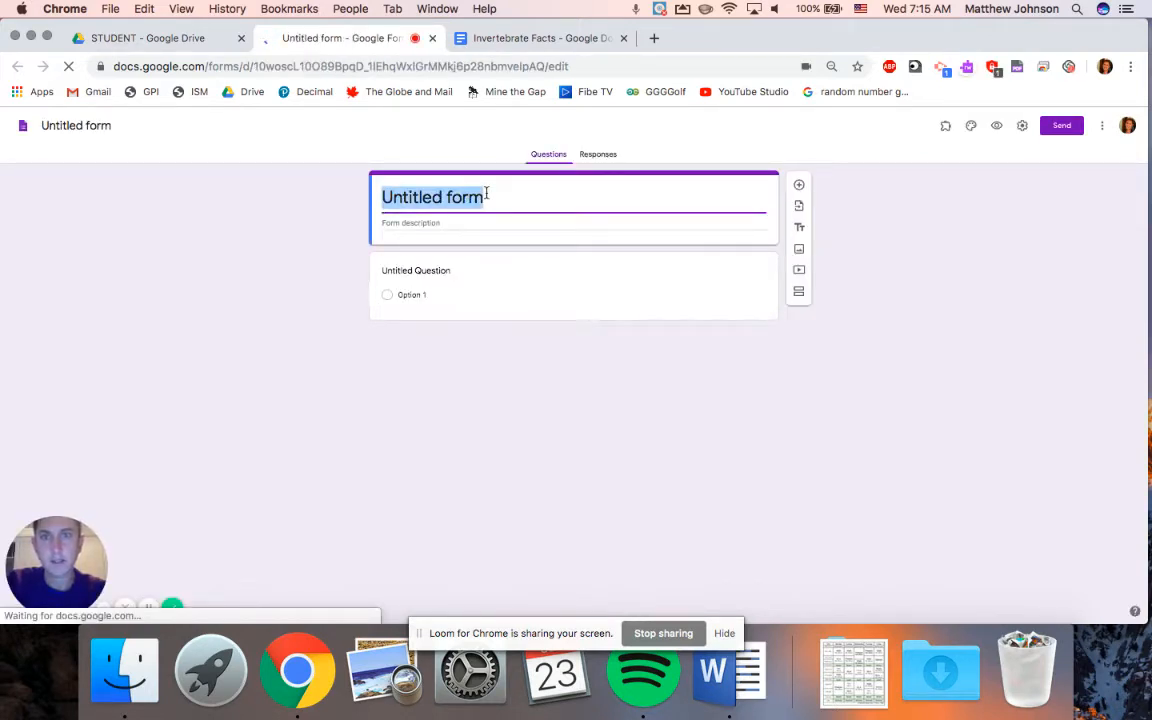
pyautogui.write('Inv')
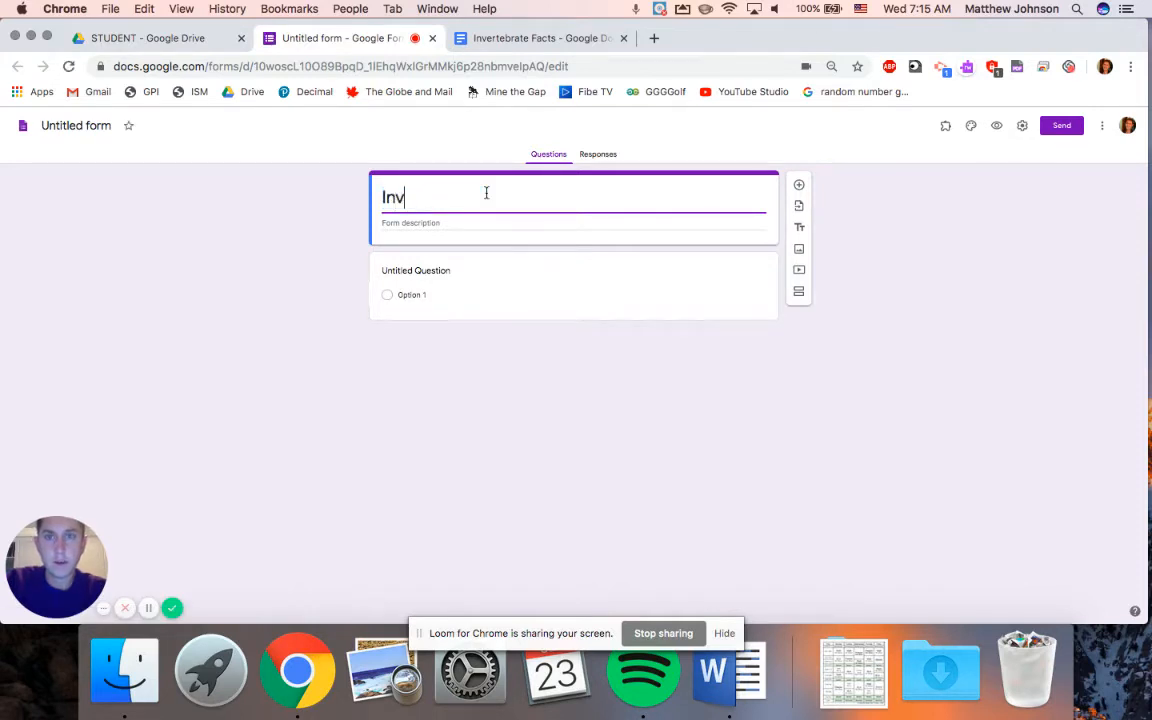
pyautogui.write('ertebrate')
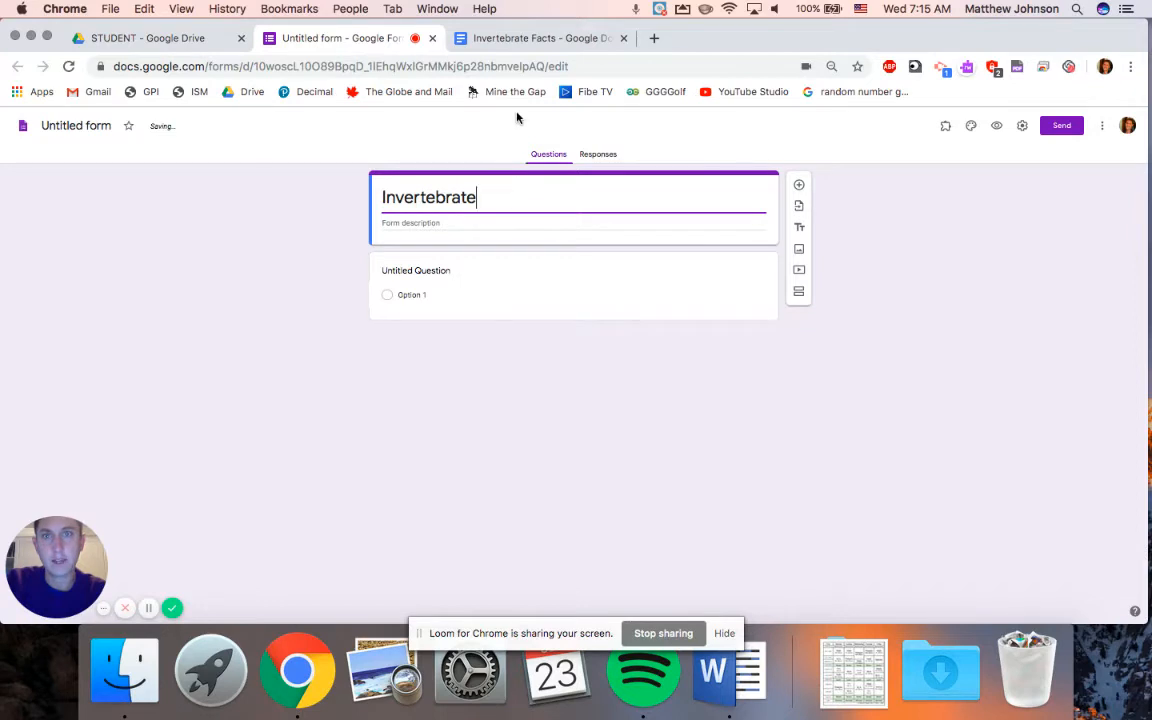
pyautogui.write(' Quiz')
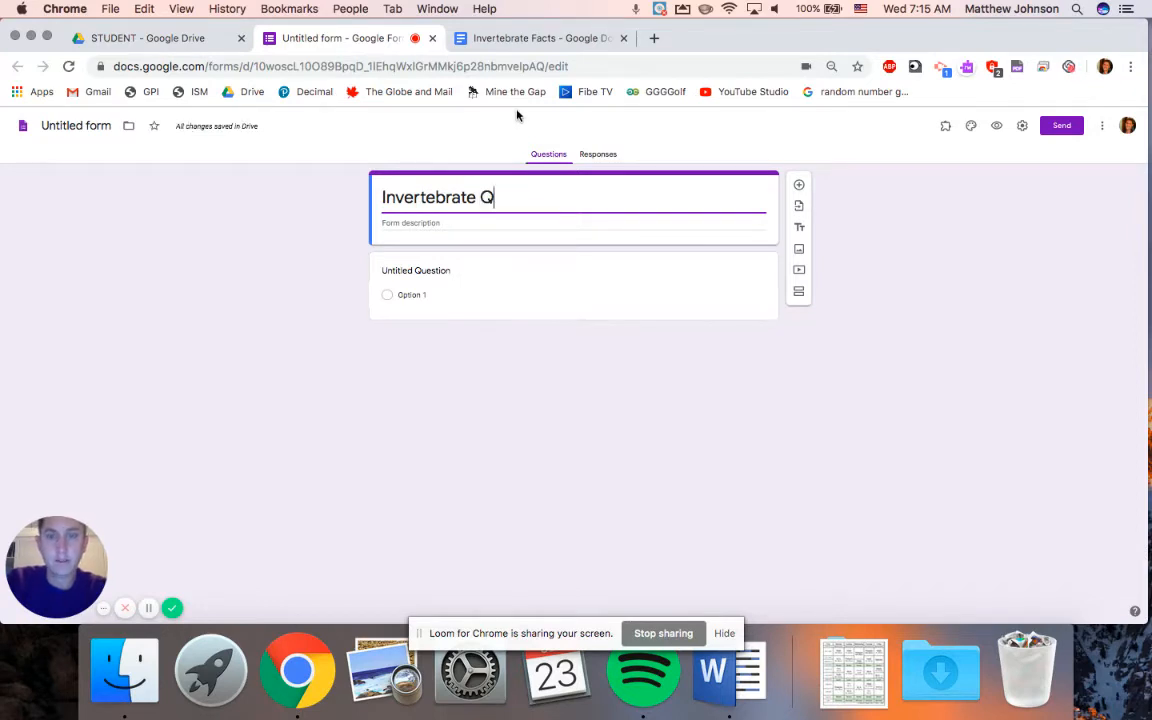
pyautogui.click(100, 125)
pyautogui.click(306, 293)
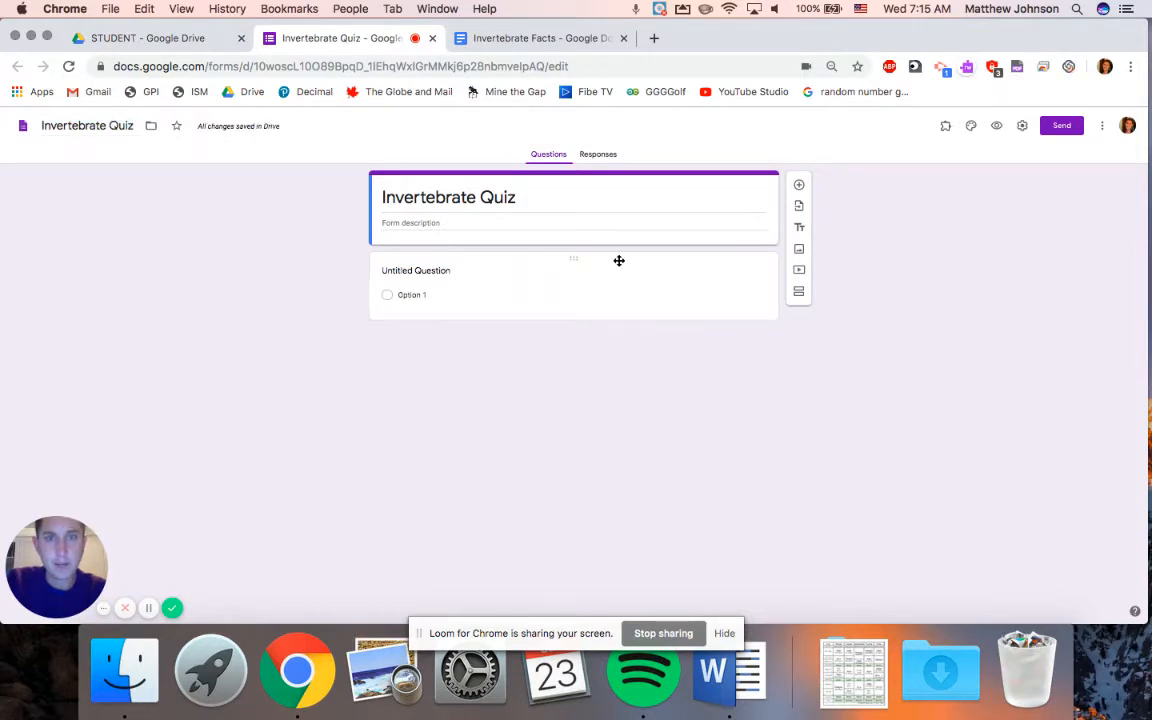
# - Turn the untitled question into a required short-answer question labelled "Name"
pyautogui.click(566, 267)
pyautogui.click(473, 279)
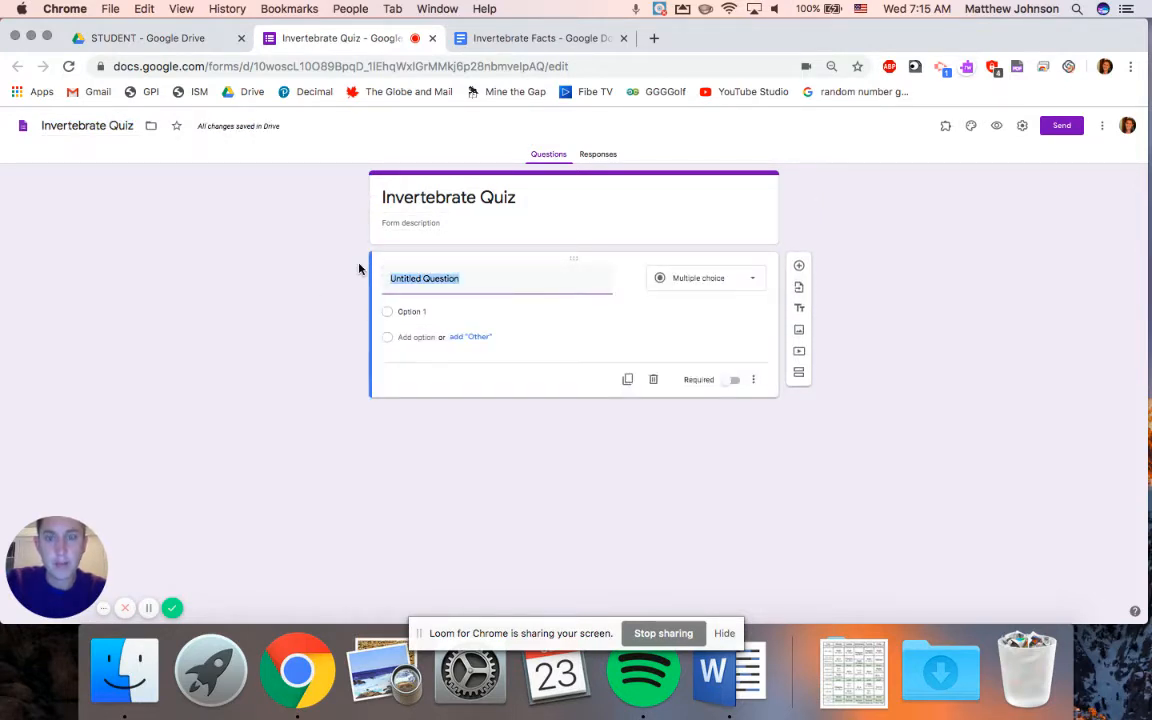
pyautogui.write('Name')
pyautogui.click(700, 278)
pyautogui.click(700, 220)
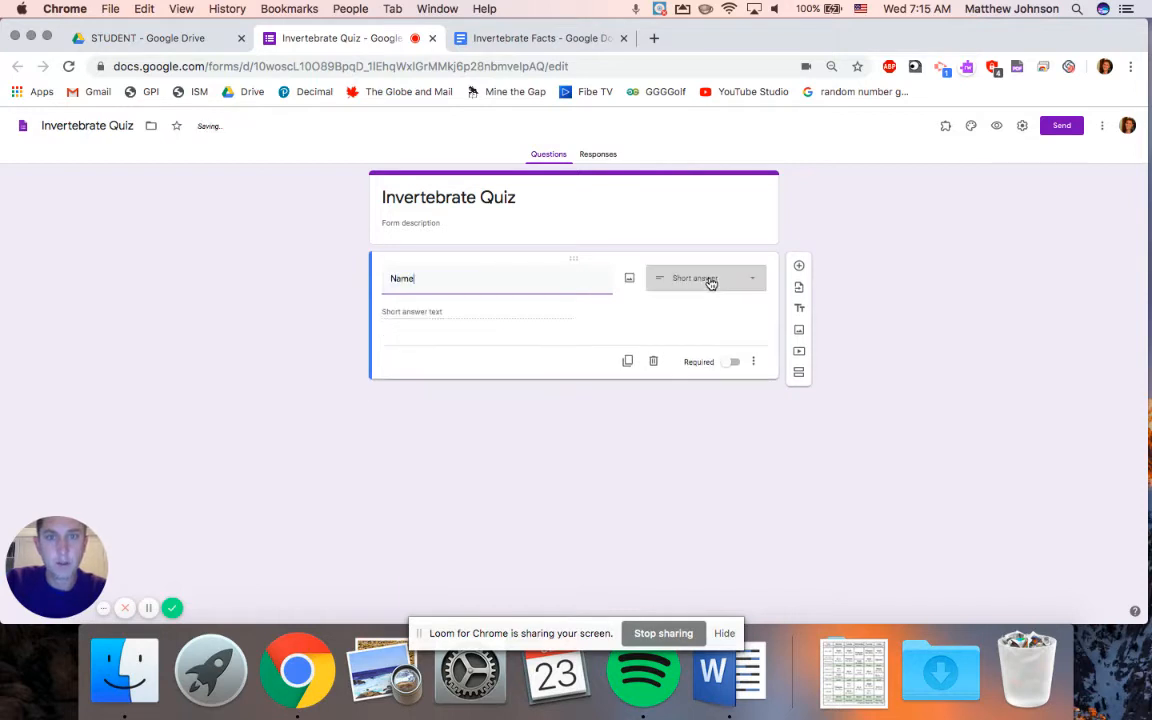
pyautogui.click(731, 363)
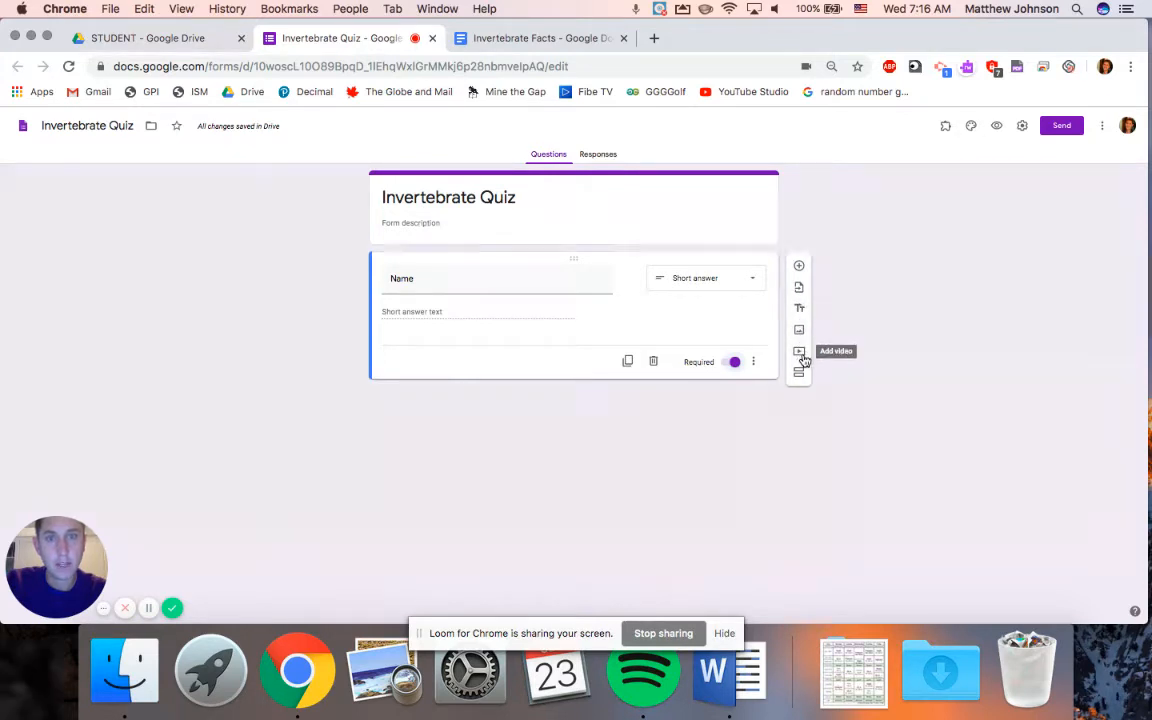
# - Add the Work and School theme image with science flasks and a microscope as the form's header
pyautogui.click(971, 127)
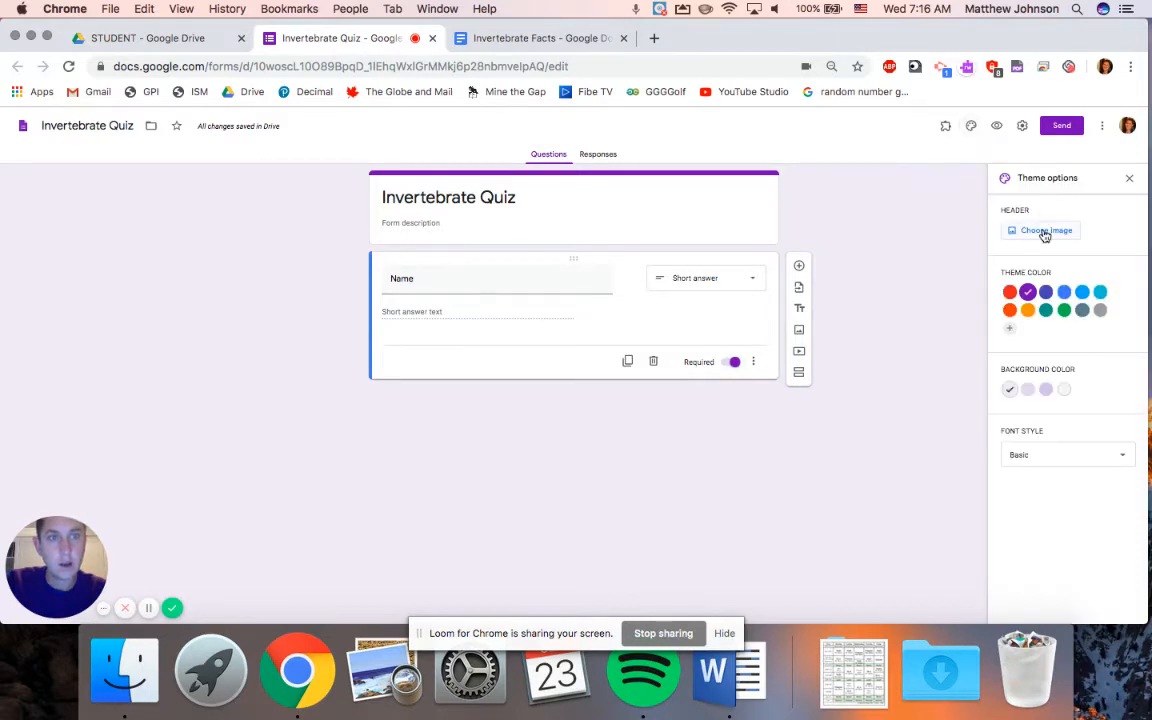
pyautogui.click(1046, 231)
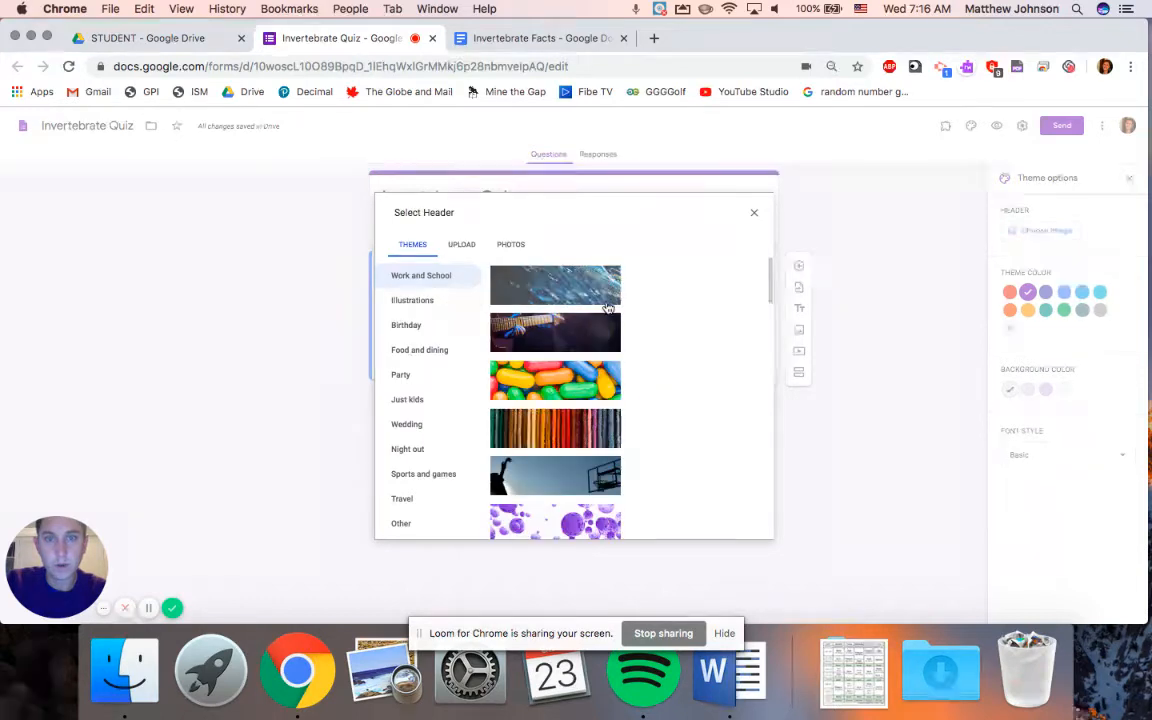
pyautogui.moveTo(770, 293); pyautogui.dragTo(785, 534)
pyautogui.click(551, 425)
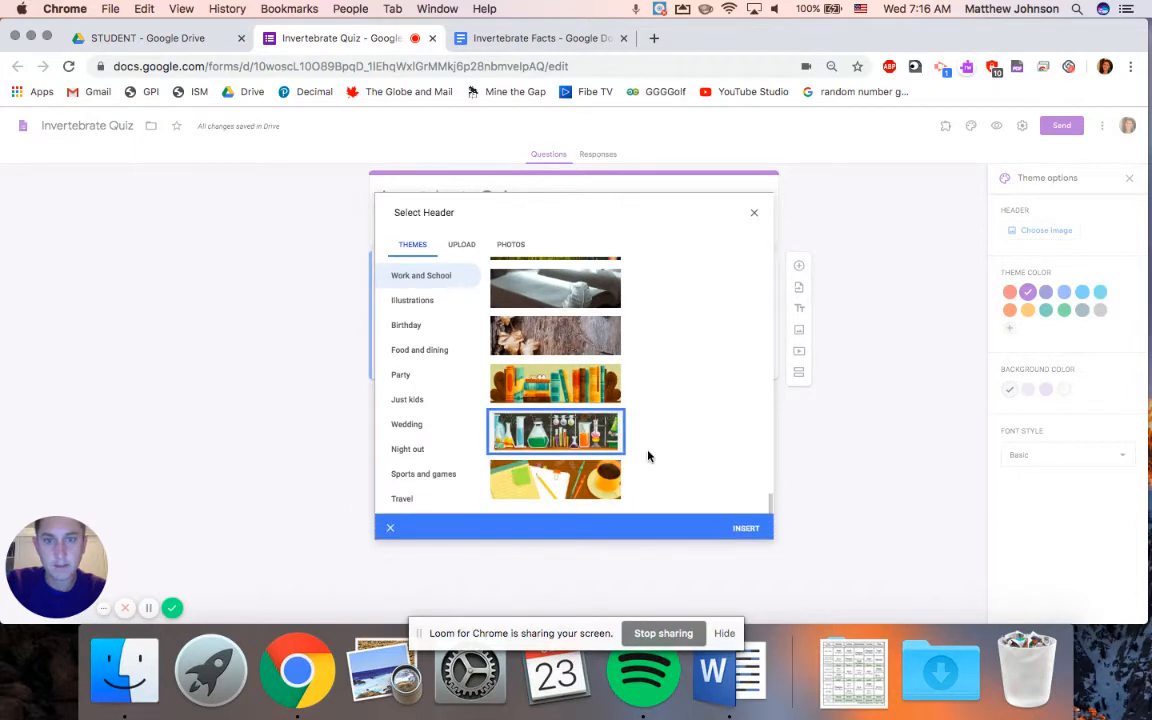
pyautogui.click(746, 529)
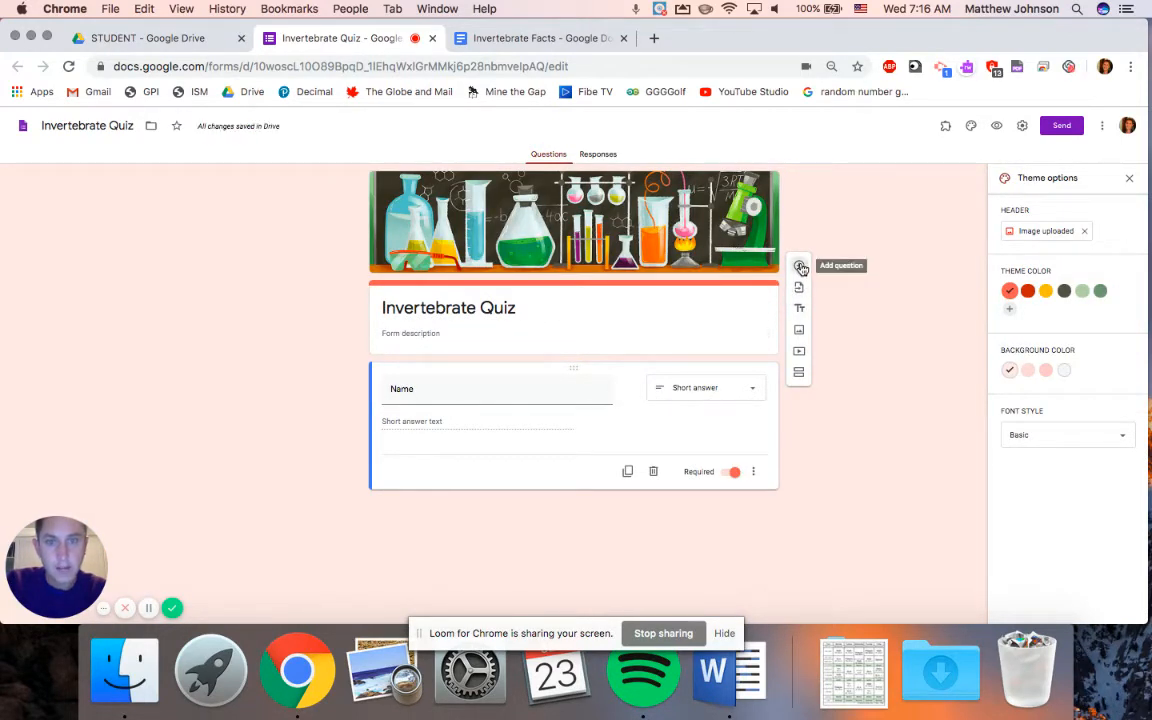
# - Add a new question after Name, plus a title and description block moved above that question
pyautogui.click(800, 266)
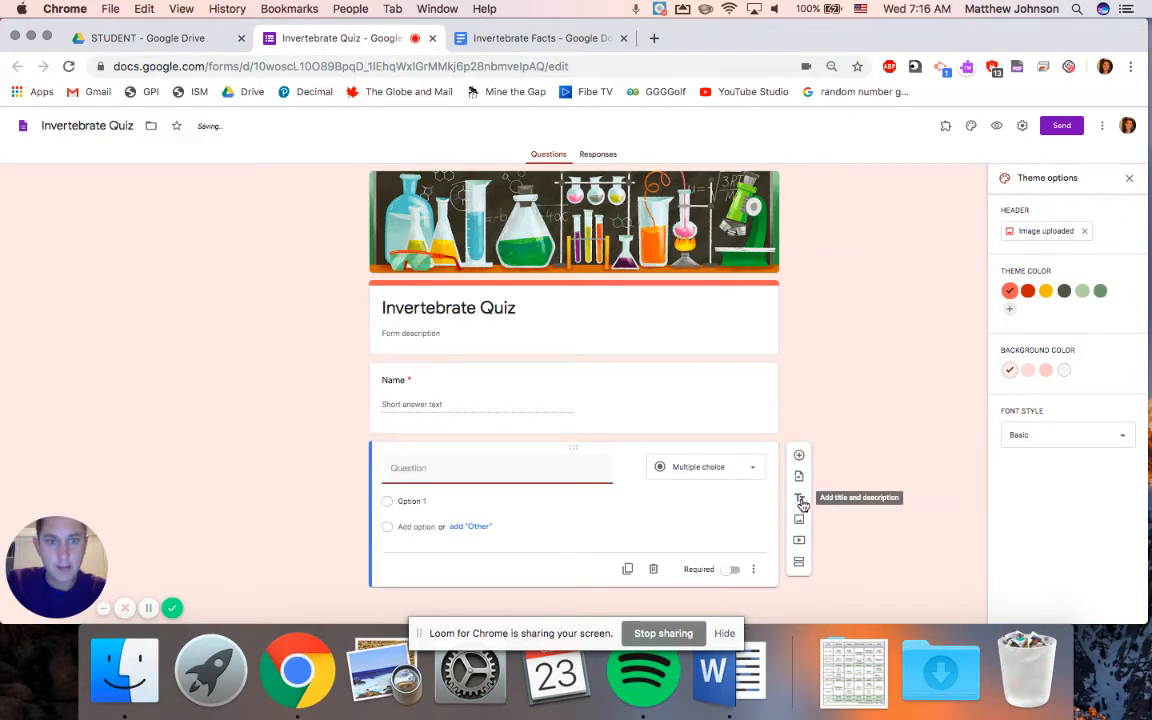
pyautogui.click(801, 502)
pyautogui.moveTo(577, 526); pyautogui.dragTo(576, 440)
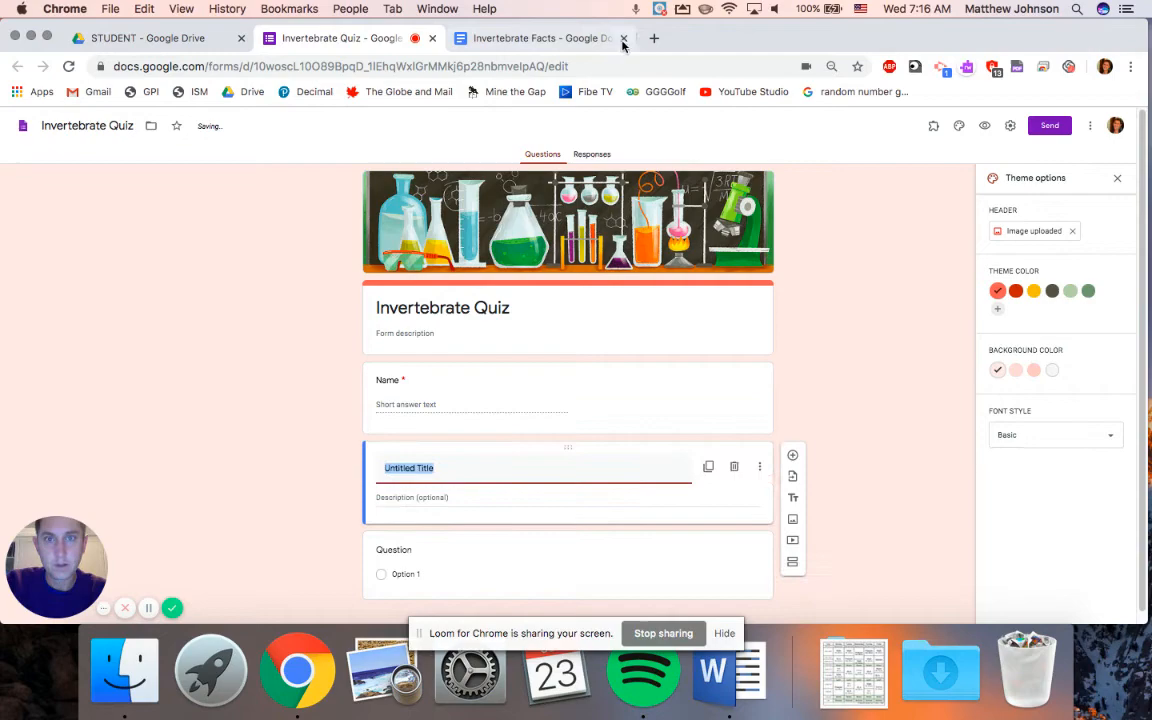
# - Check the first topic in the Invertebrate Facts document and title the new block "Starfish" in the form
pyautogui.click(560, 38)
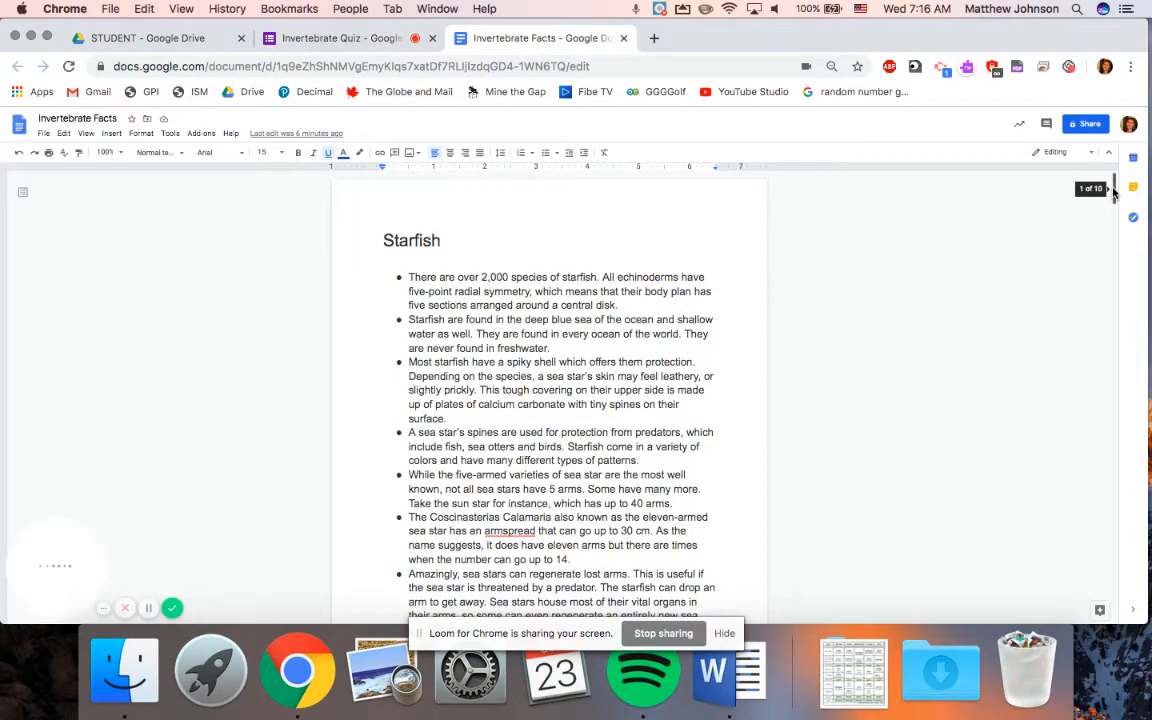
pyautogui.moveTo(1114, 193); pyautogui.dragTo(1080, 153)
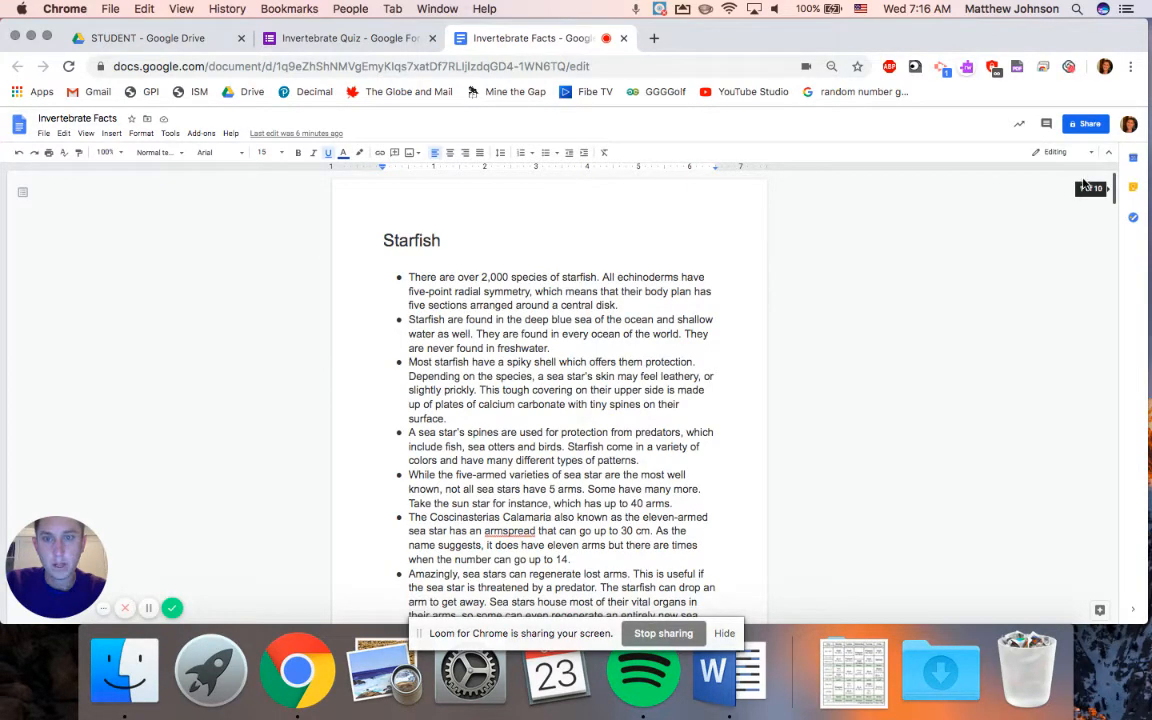
pyautogui.click(388, 38)
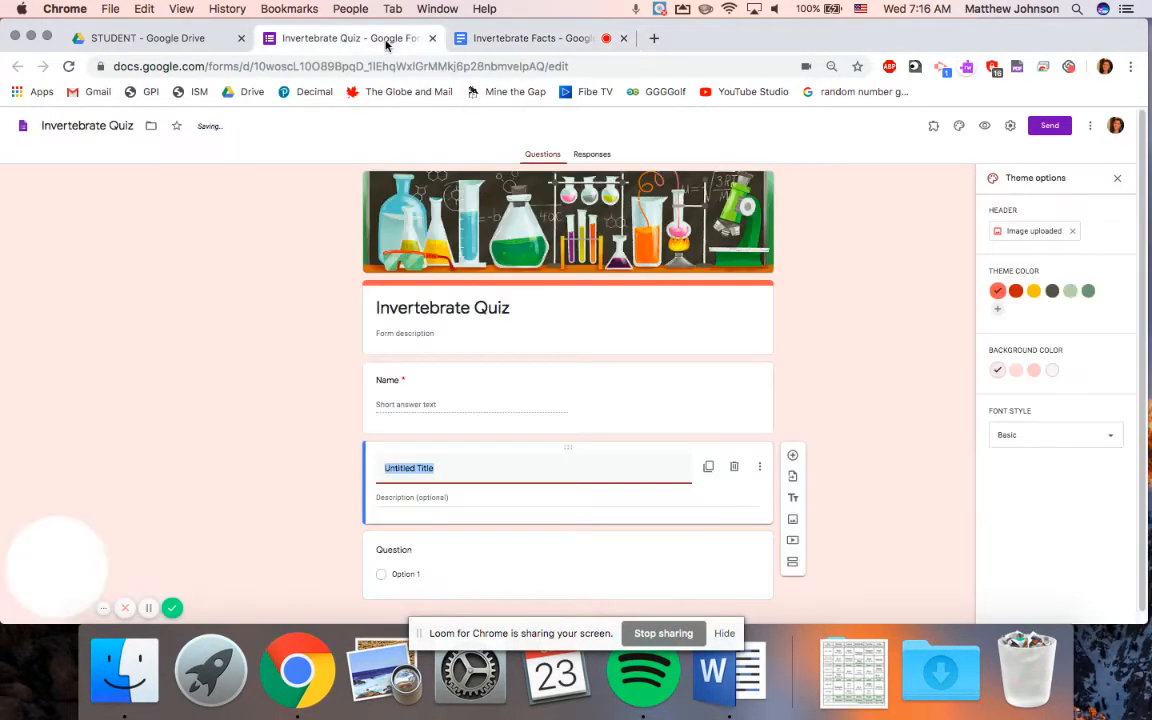
pyautogui.write('St')
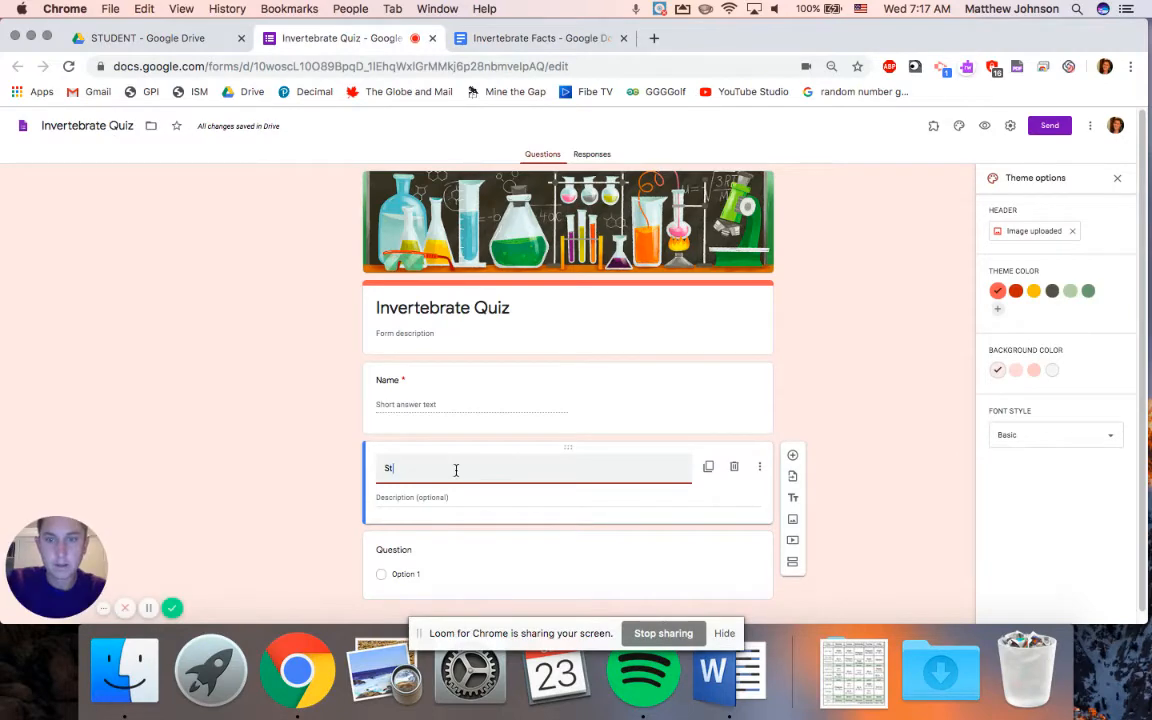
pyautogui.write('arfish')
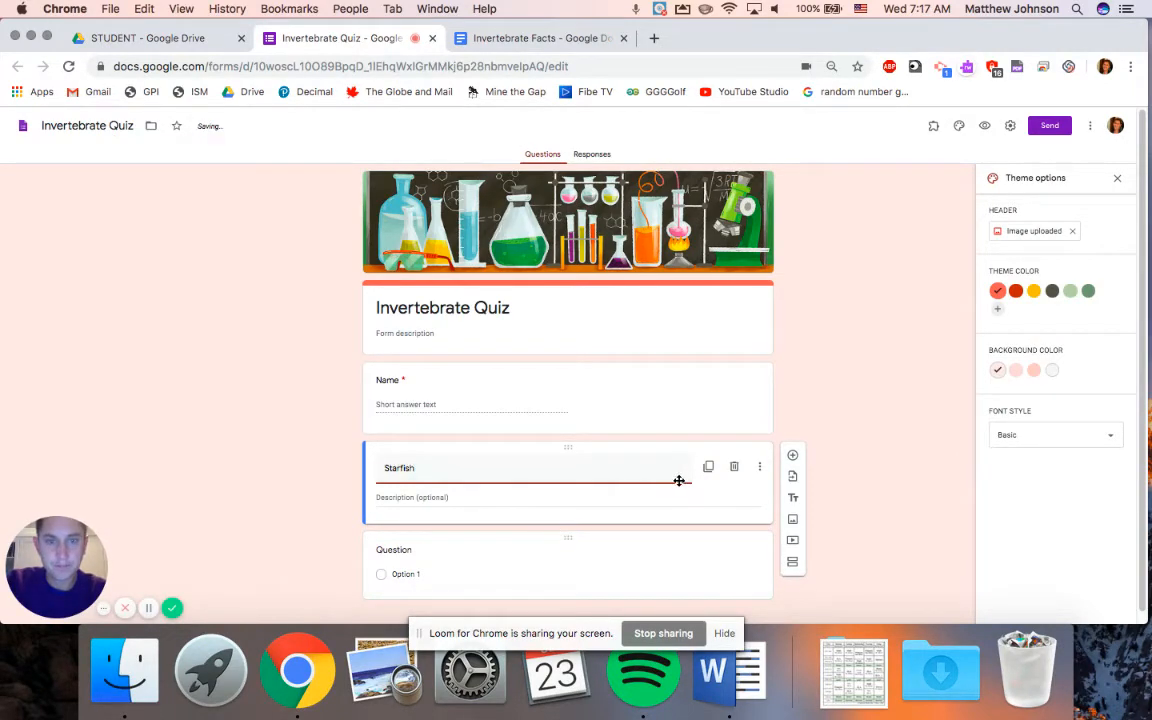
# - Find the eleven-armed sea star fact in Invertebrate Facts and begin the question under Starfish with "How long can the"
pyautogui.click(578, 545)
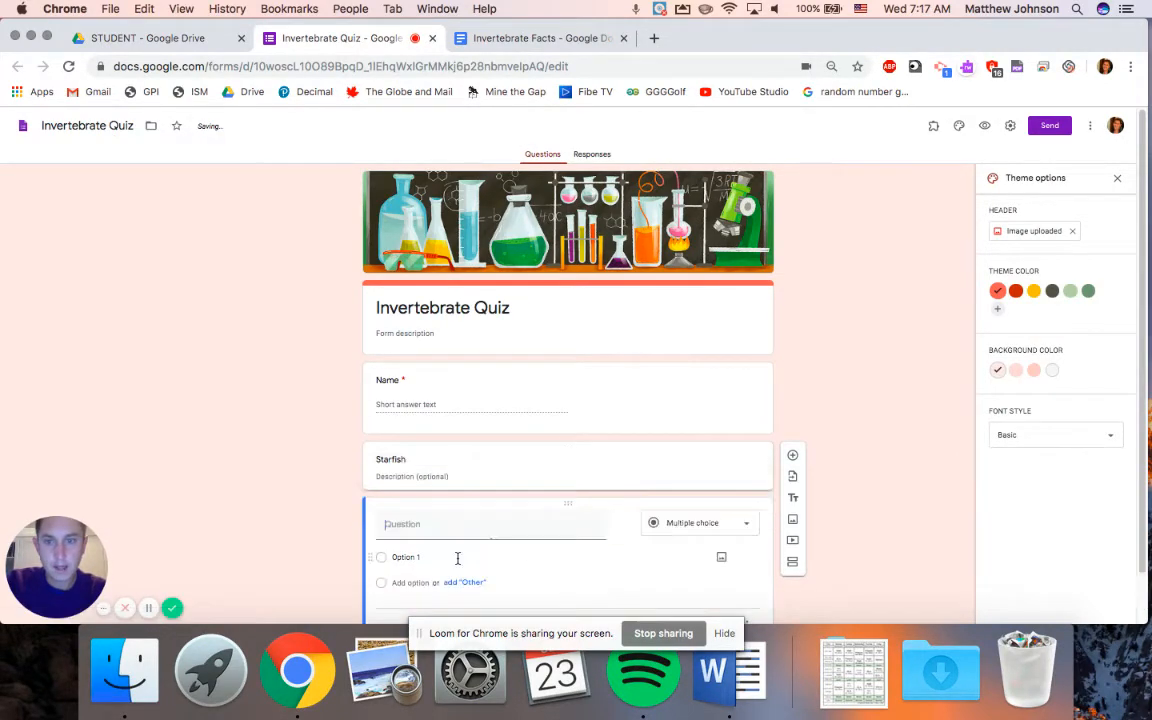
pyautogui.click(500, 38)
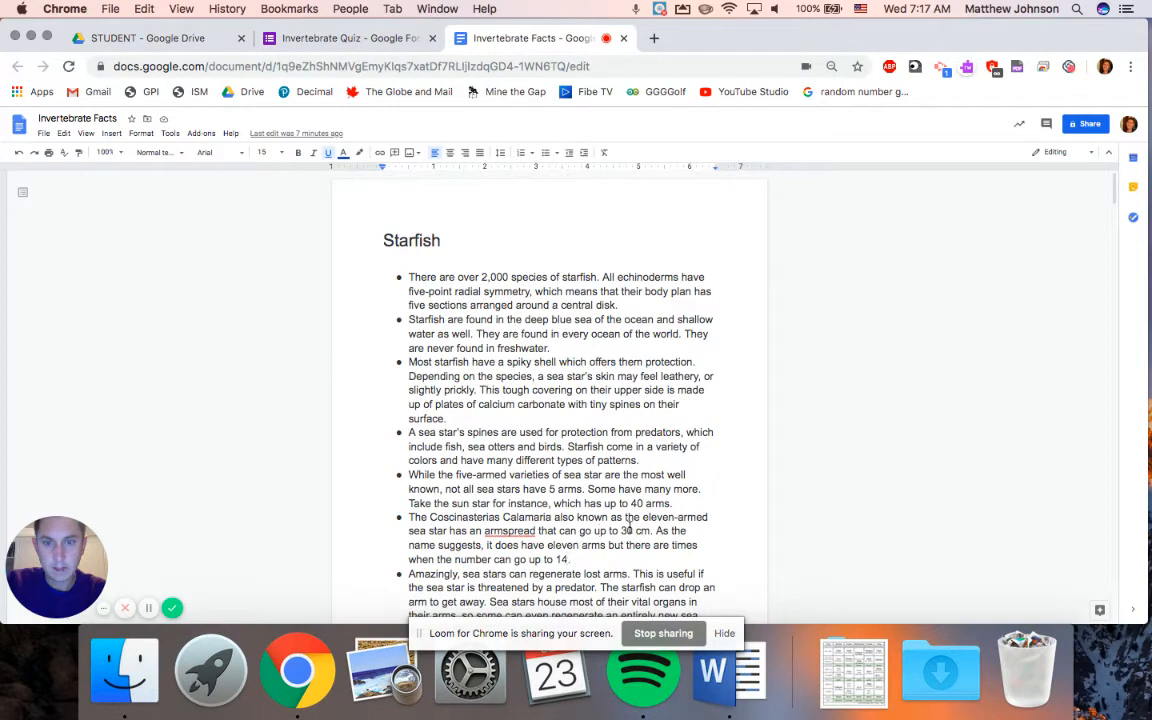
pyautogui.moveTo(652, 526); pyautogui.dragTo(405, 517)
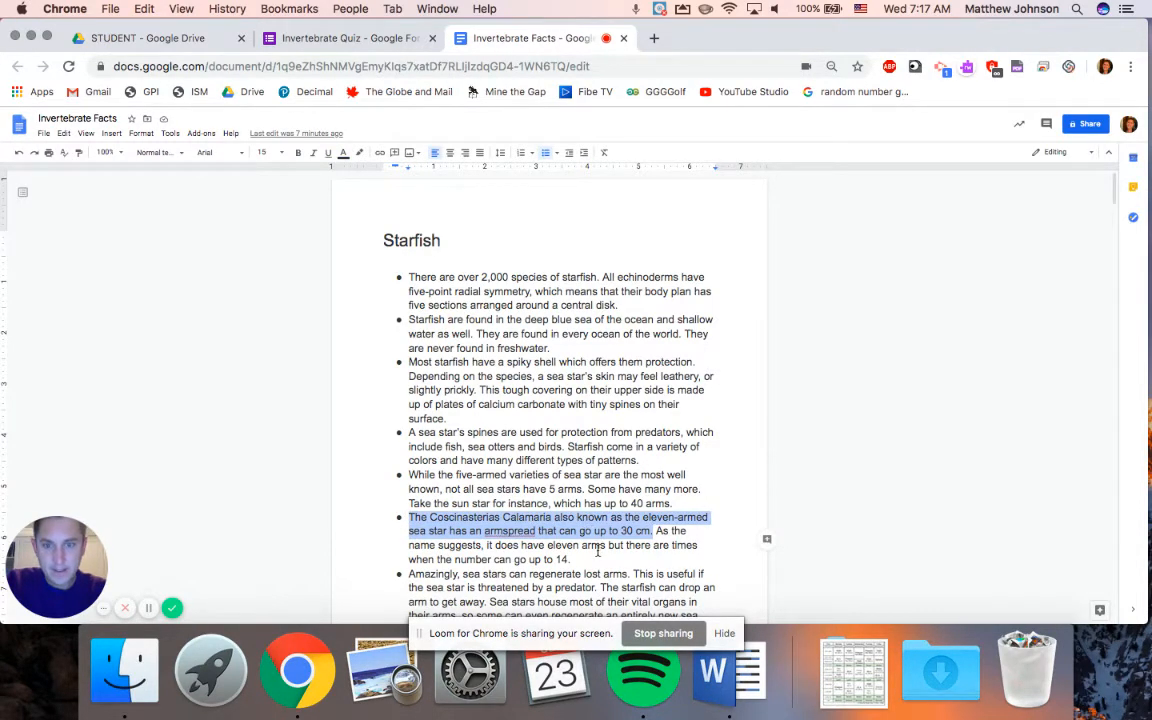
pyautogui.click(301, 38)
pyautogui.write('How lo')
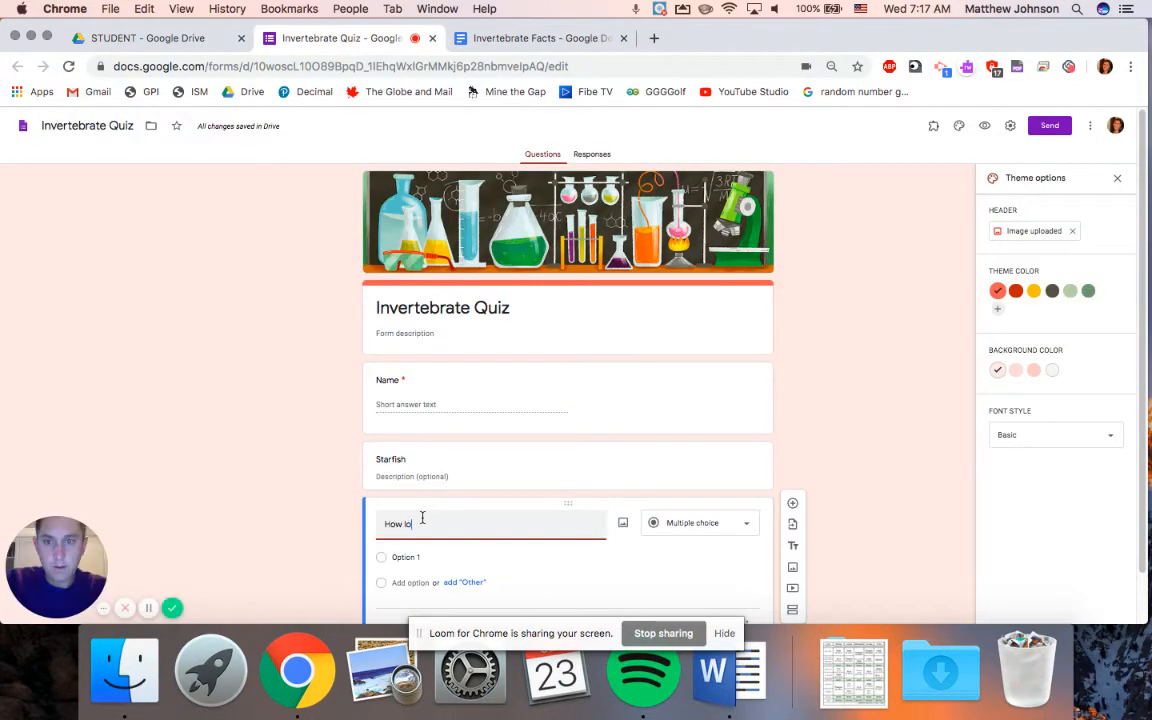
pyautogui.write('ng?')
pyautogui.write('can ')
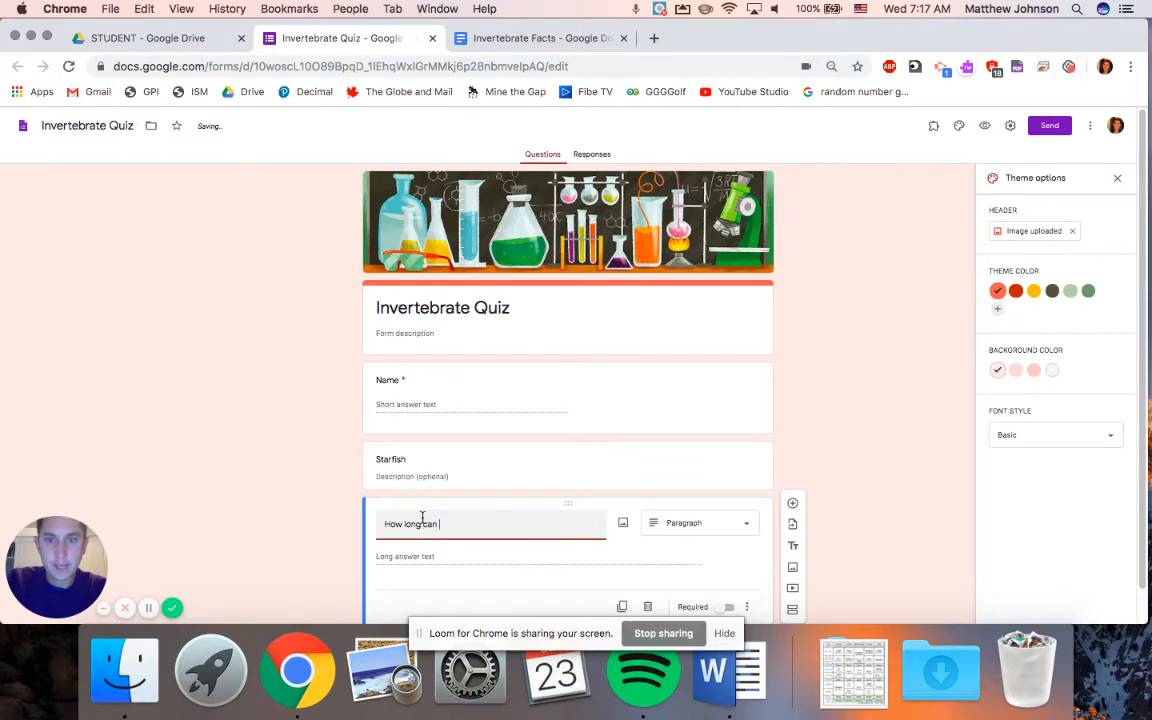
pyautogui.write('the')
# - Copy "Coscinasterias Calamaria" from Invertebrate Facts into the question, complete it with "starfish's arms reach?", and recheck the source fact
pyautogui.click(515, 40)
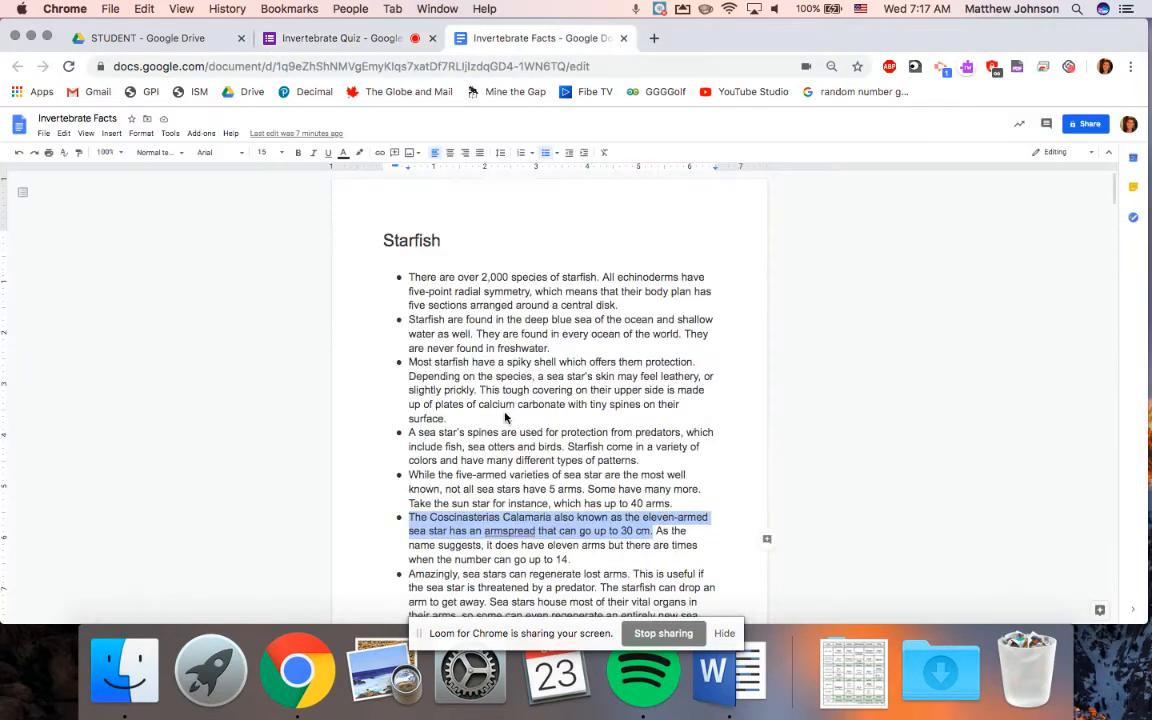
pyautogui.click(508, 531)
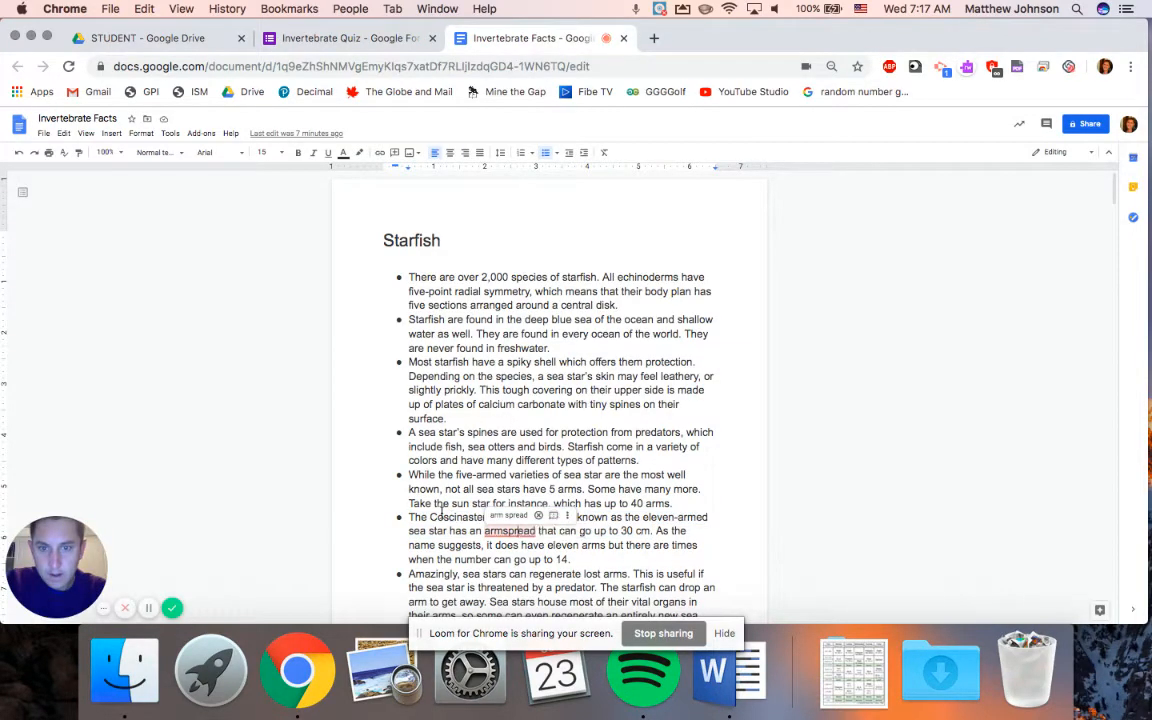
pyautogui.moveTo(430, 517); pyautogui.dragTo(549, 517)
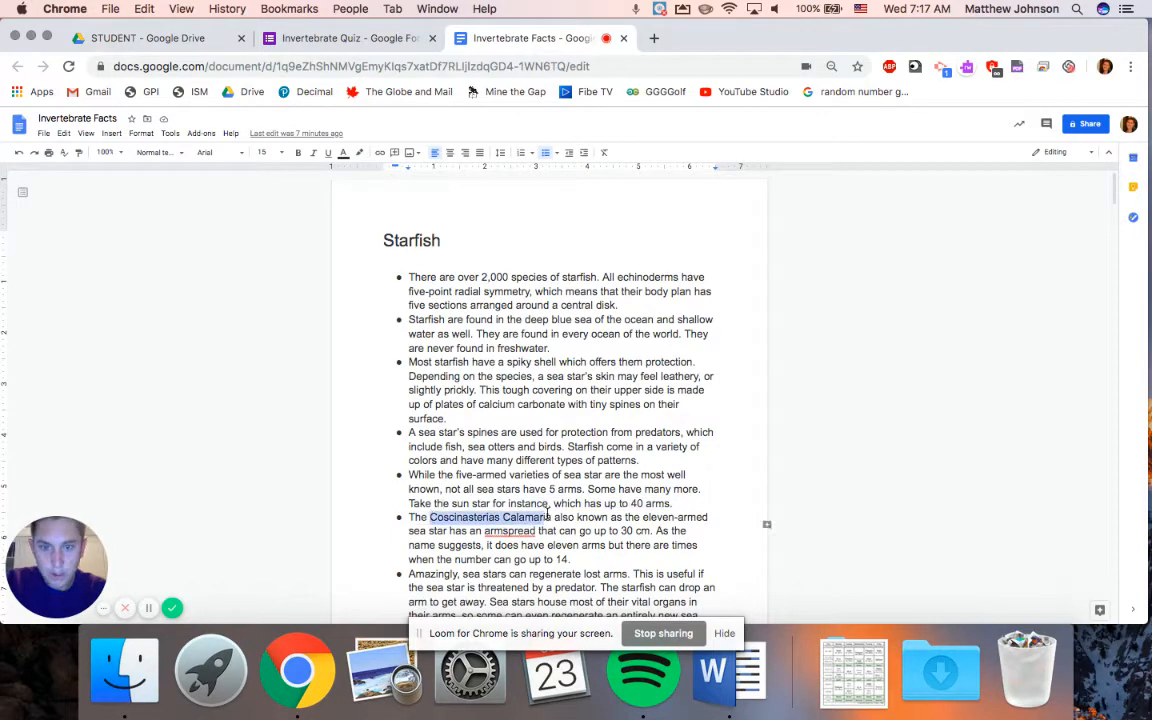
pyautogui.press('super+c')
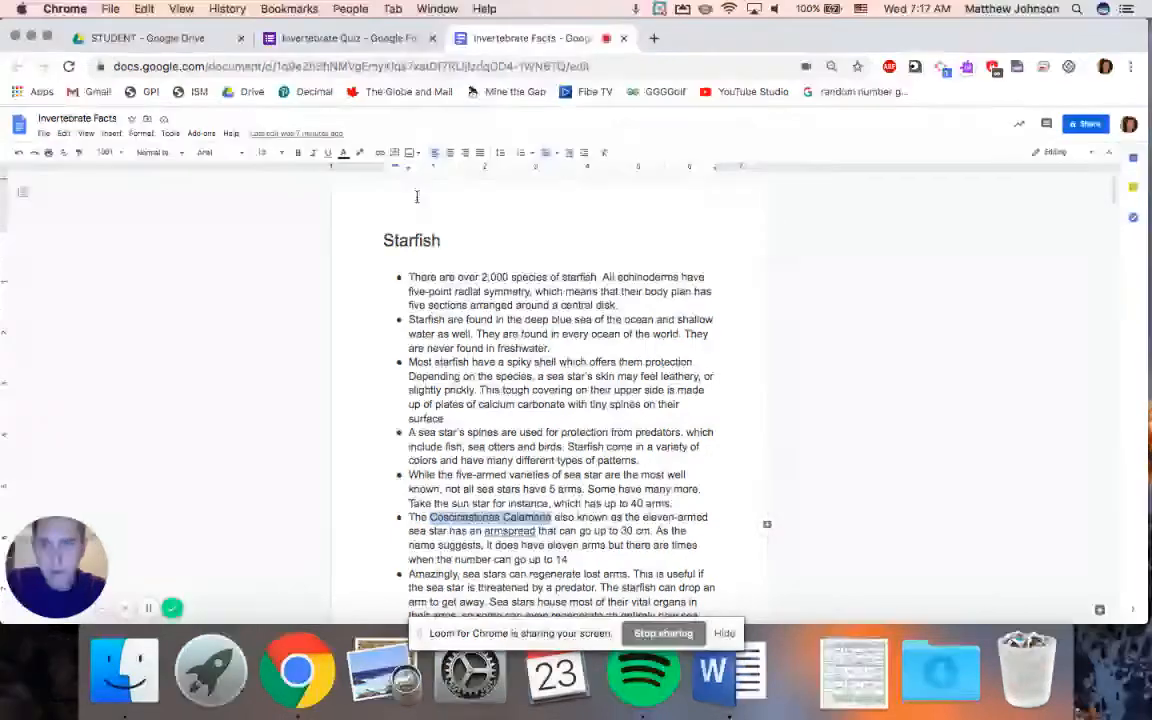
pyautogui.click(350, 38)
pyautogui.press('super+v')
pyautogui.write('s')
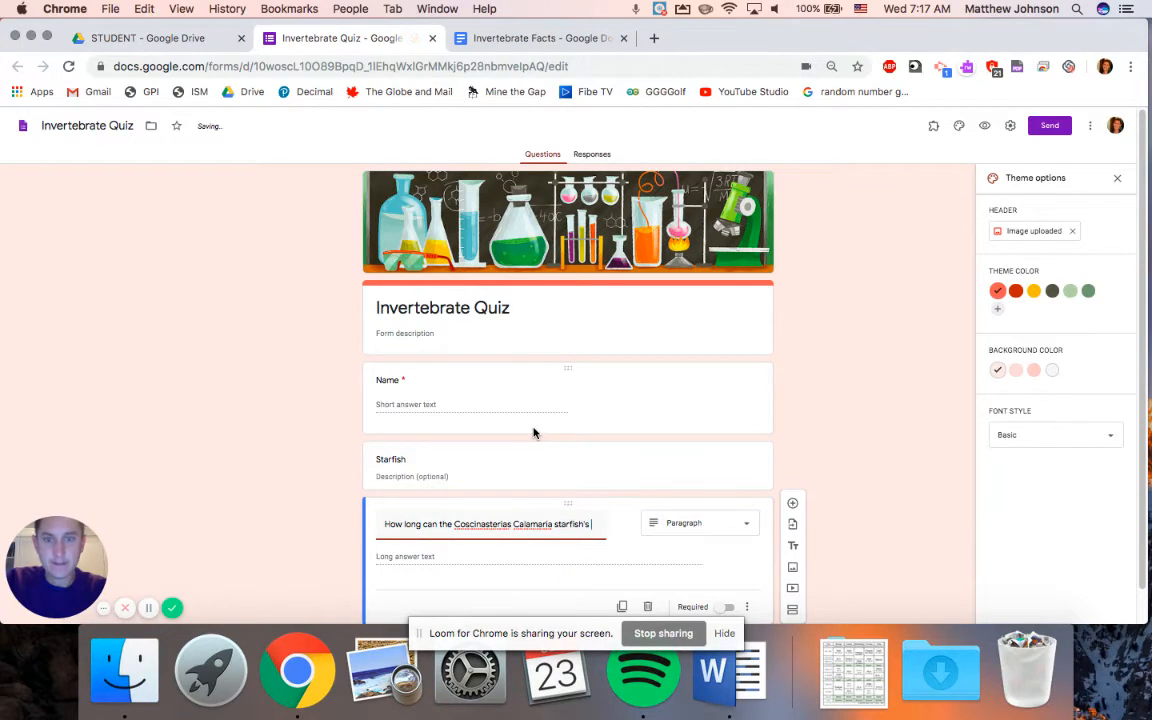
pyautogui.write("tarfish's arms reac")
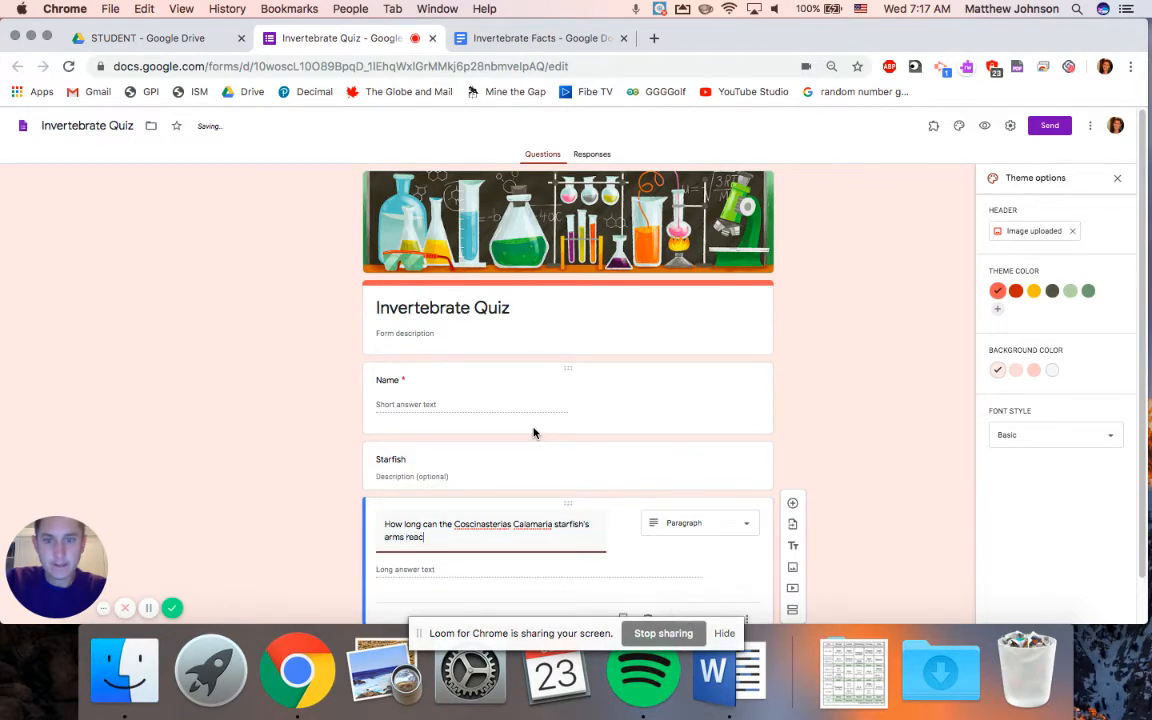
pyautogui.write('h?')
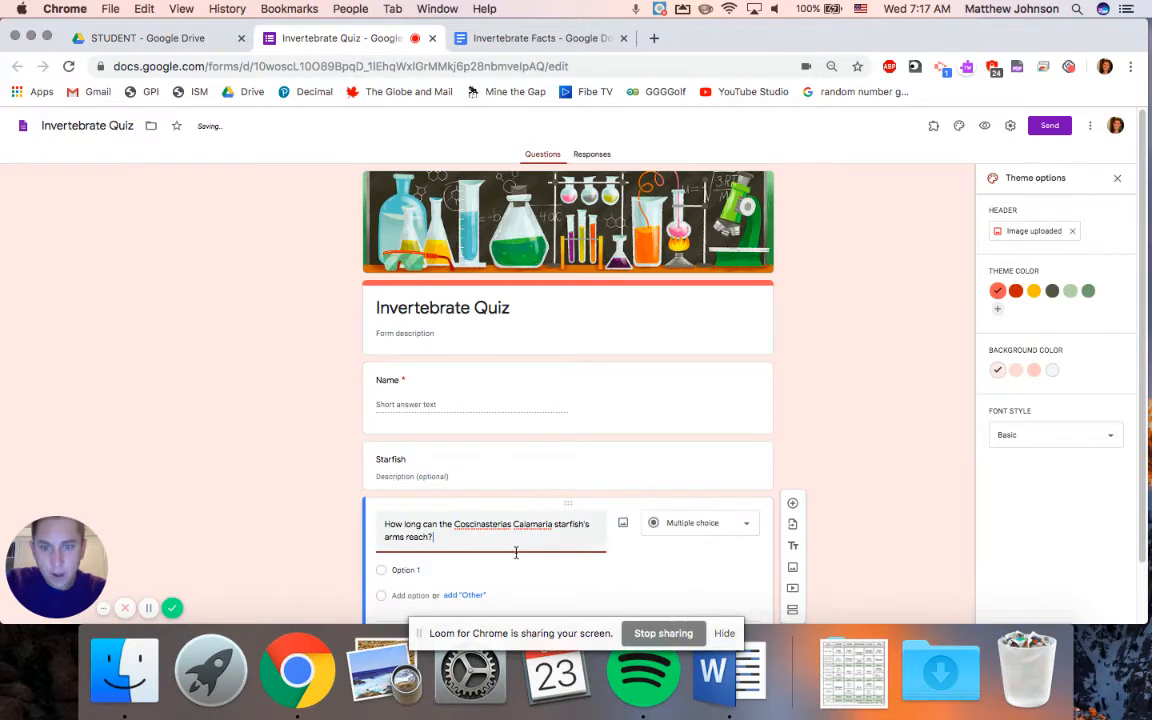
pyautogui.click(510, 38)
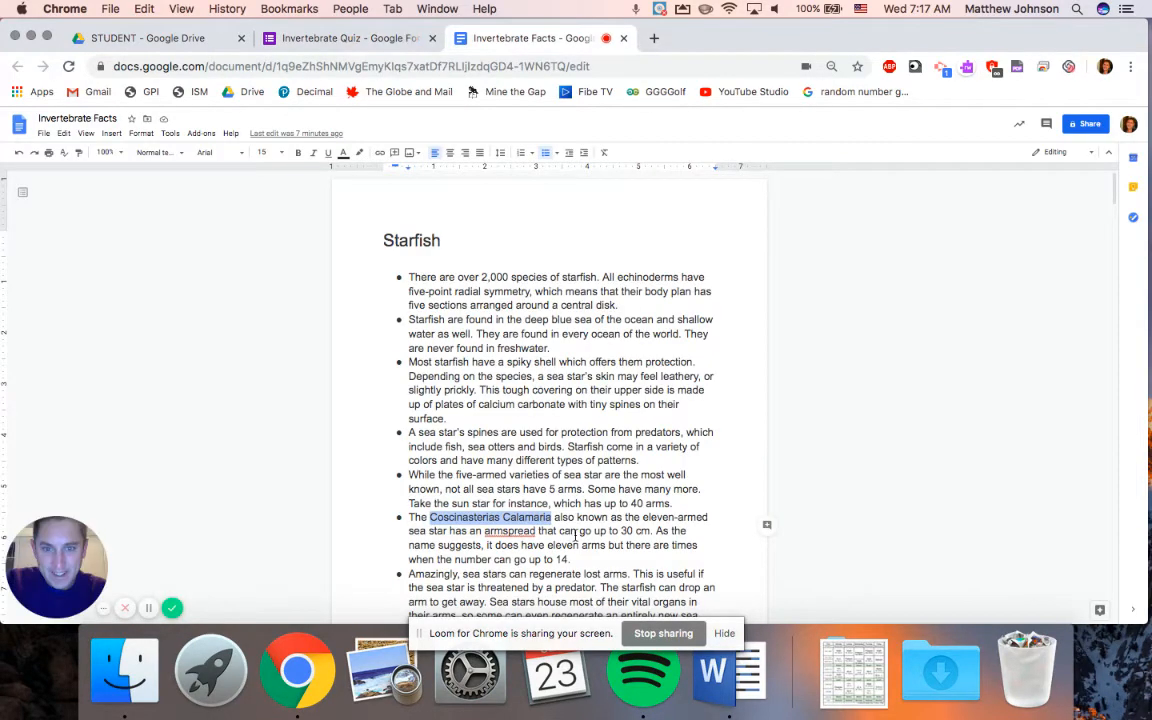
pyautogui.click(345, 40)
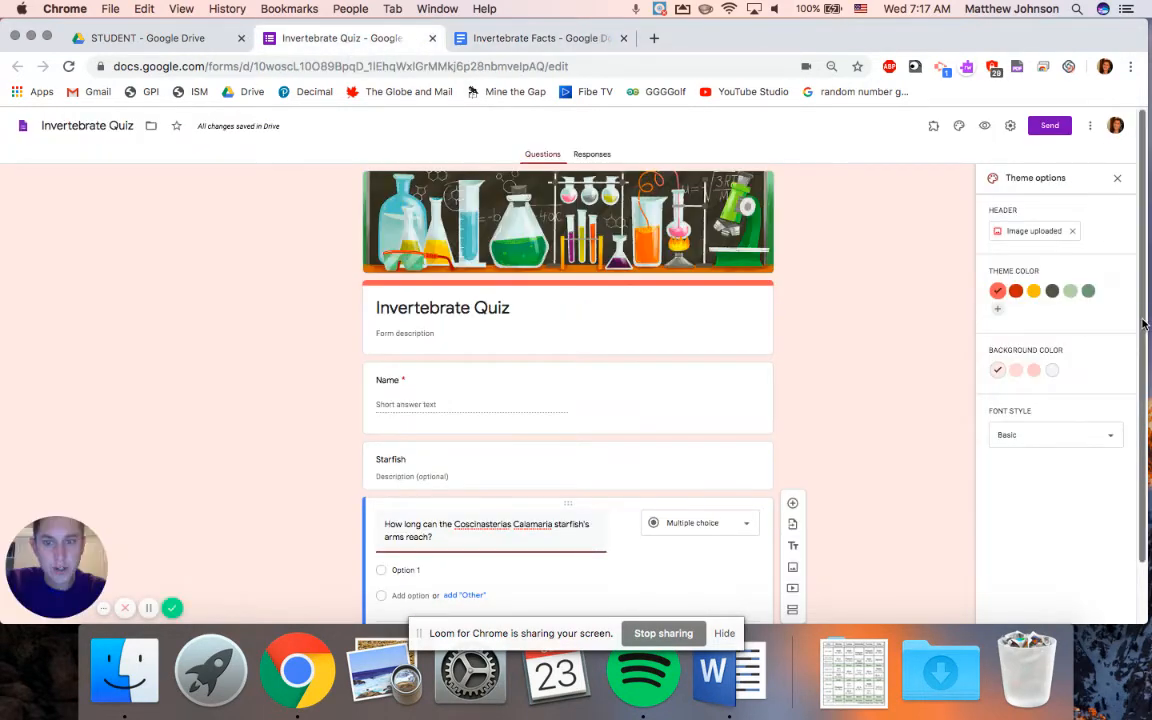
# - Keep the starfish arm-length question as multiple choice and give it the answer options 15cm, 20cm, 25cm and 30cm
pyautogui.scroll(-2, 713, 400)
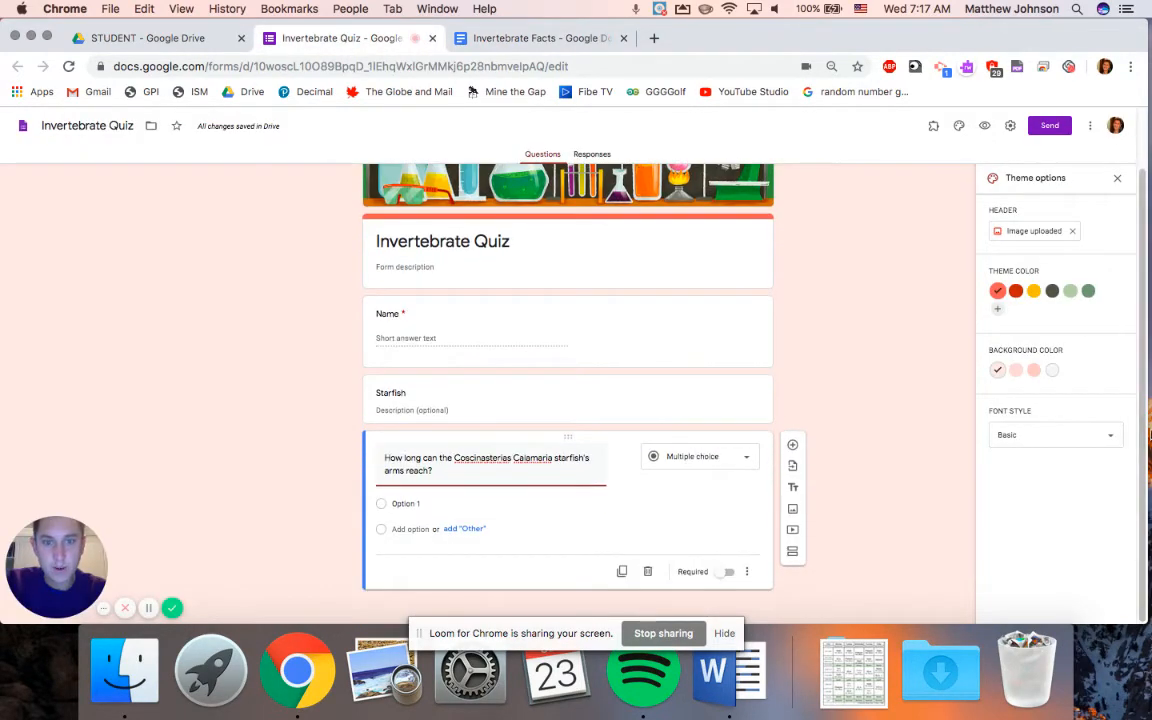
pyautogui.click(697, 457)
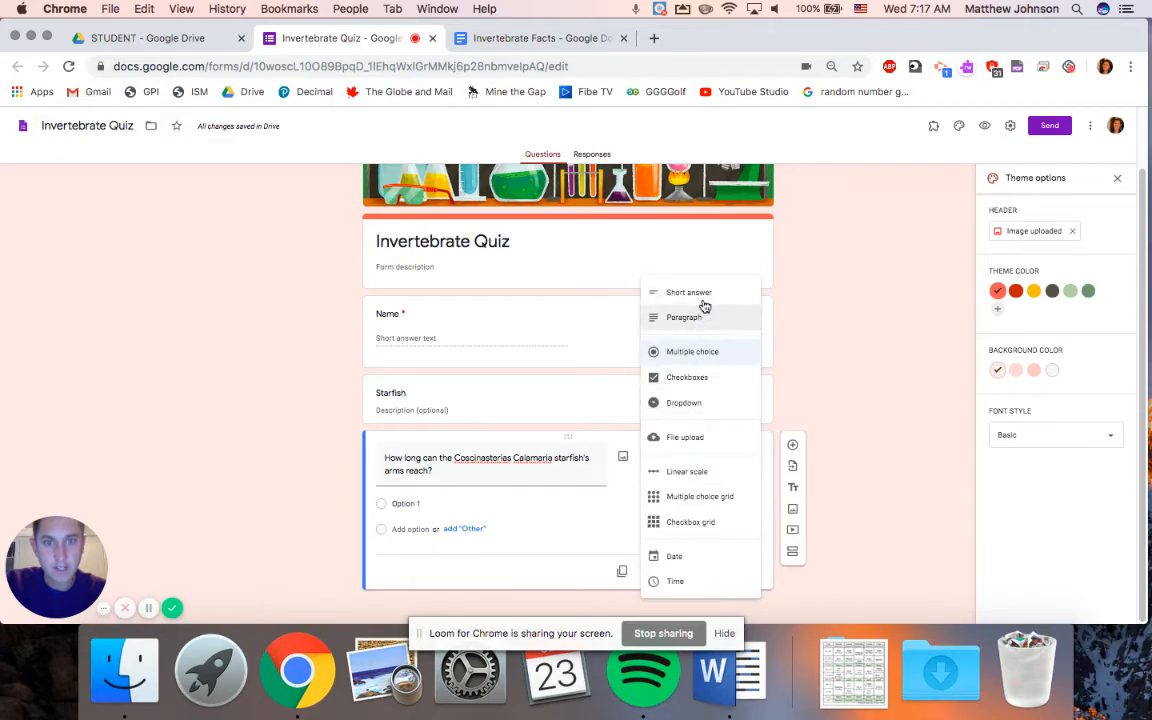
pyautogui.click(706, 361)
pyautogui.click(476, 501)
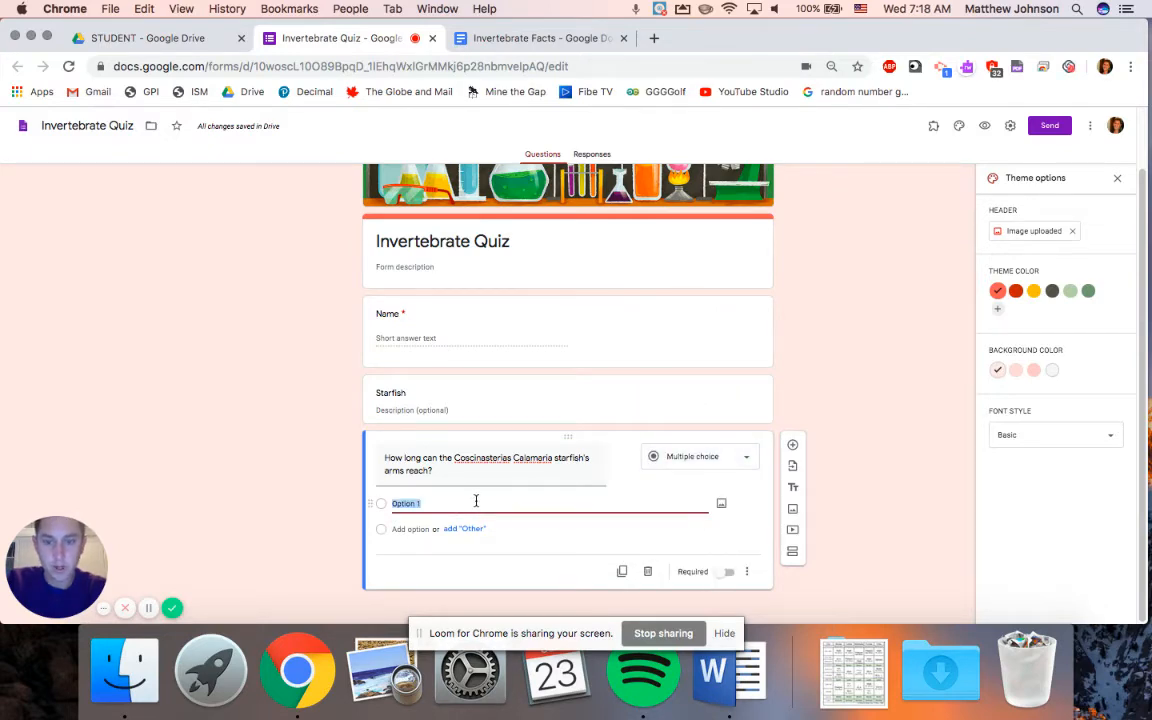
pyautogui.write('15cm')
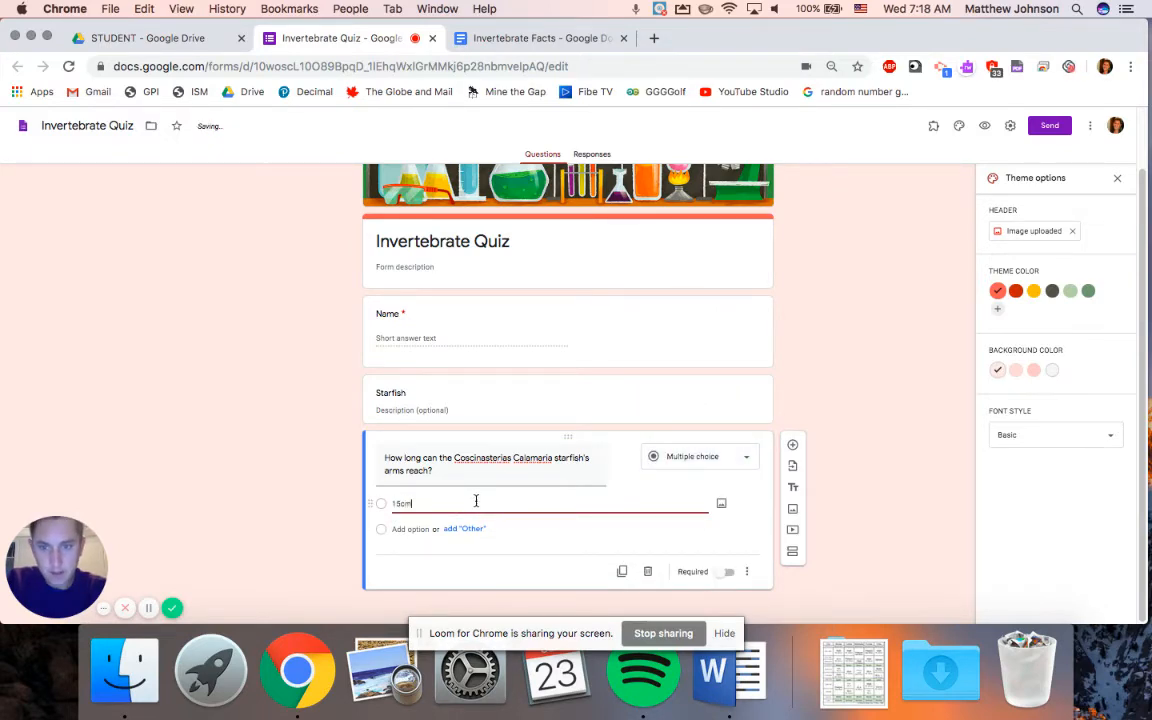
pyautogui.press('Return')
pyautogui.write('20cm')
pyautogui.press('Return')
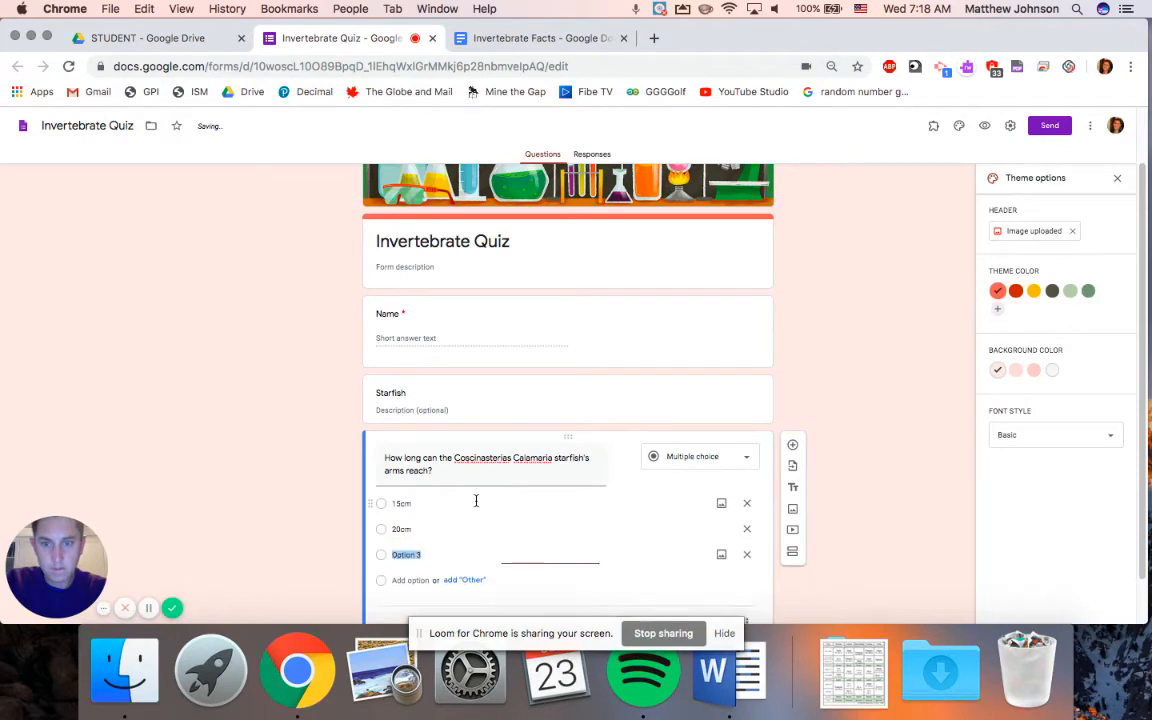
pyautogui.write('25cm')
pyautogui.press('Return')
pyautogui.write('30')
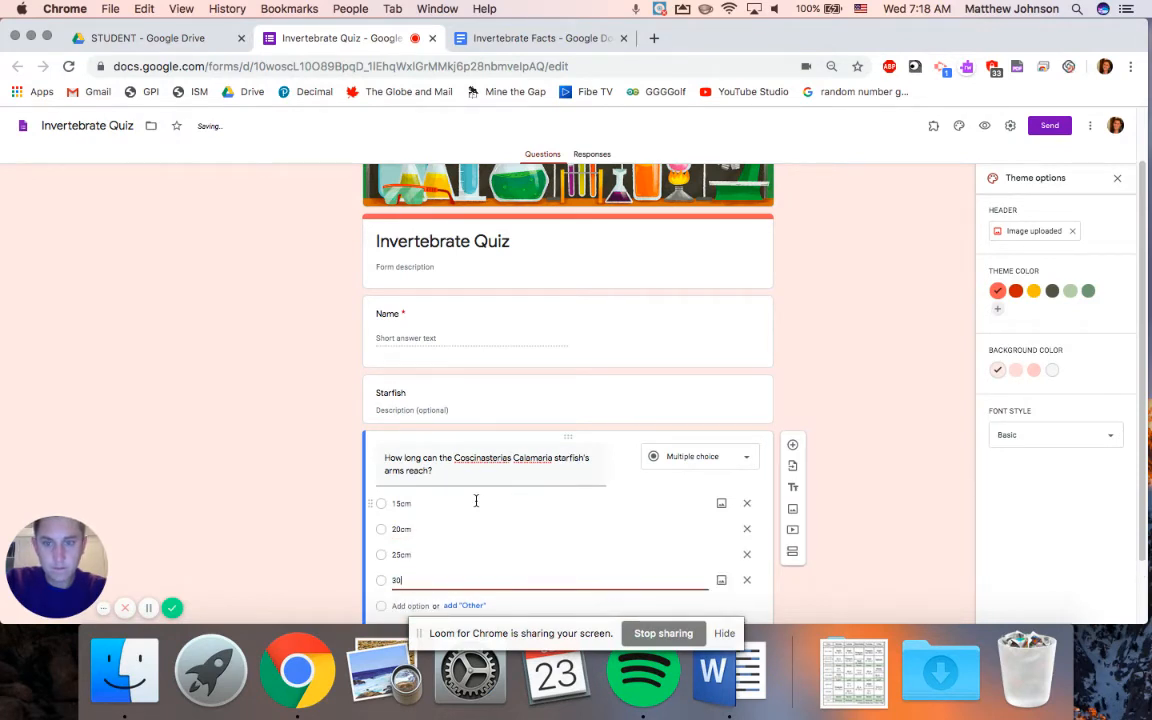
pyautogui.write('cm')
pyautogui.click(848, 573)
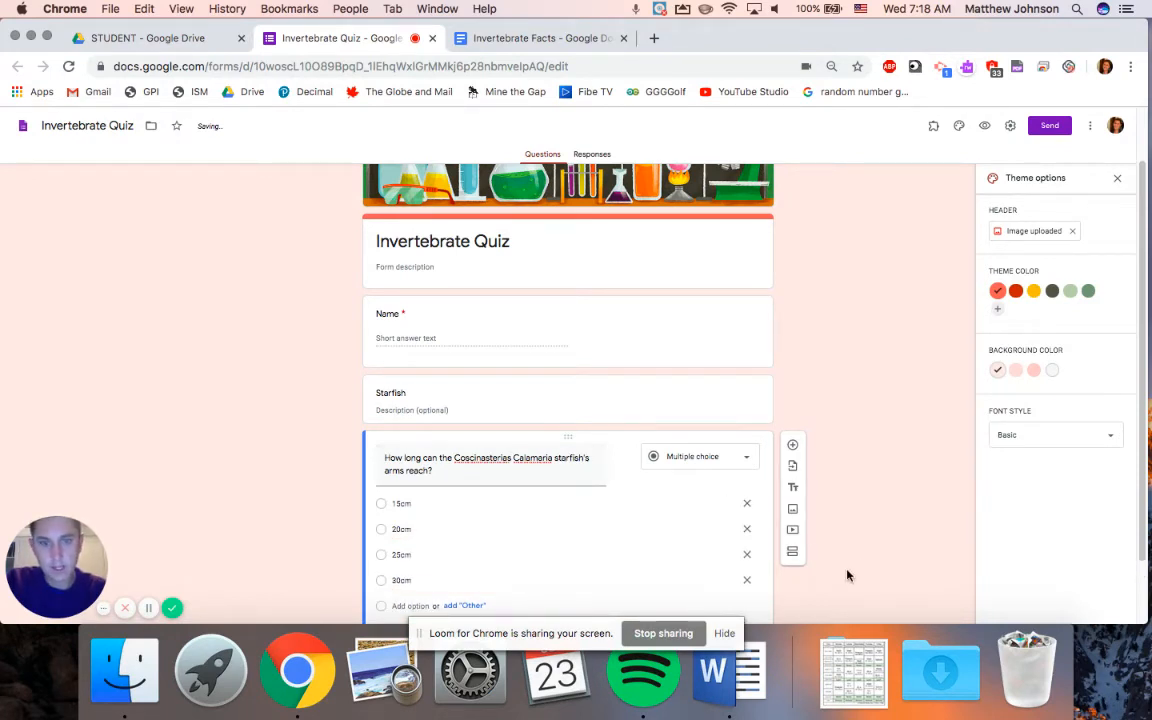
# - Add a short-answer question below the arm-length question and check the starfish species fact in the Invertebrate Facts document
pyautogui.scroll(-2, 1143, 447)
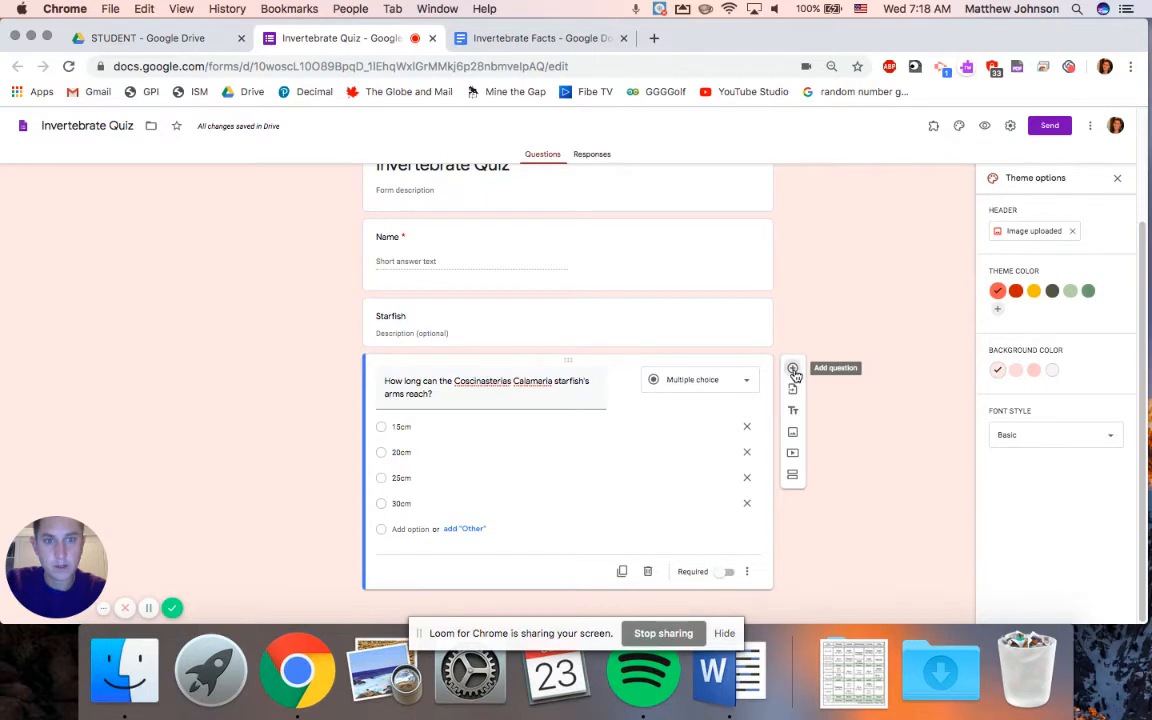
pyautogui.click(793, 371)
pyautogui.click(728, 551)
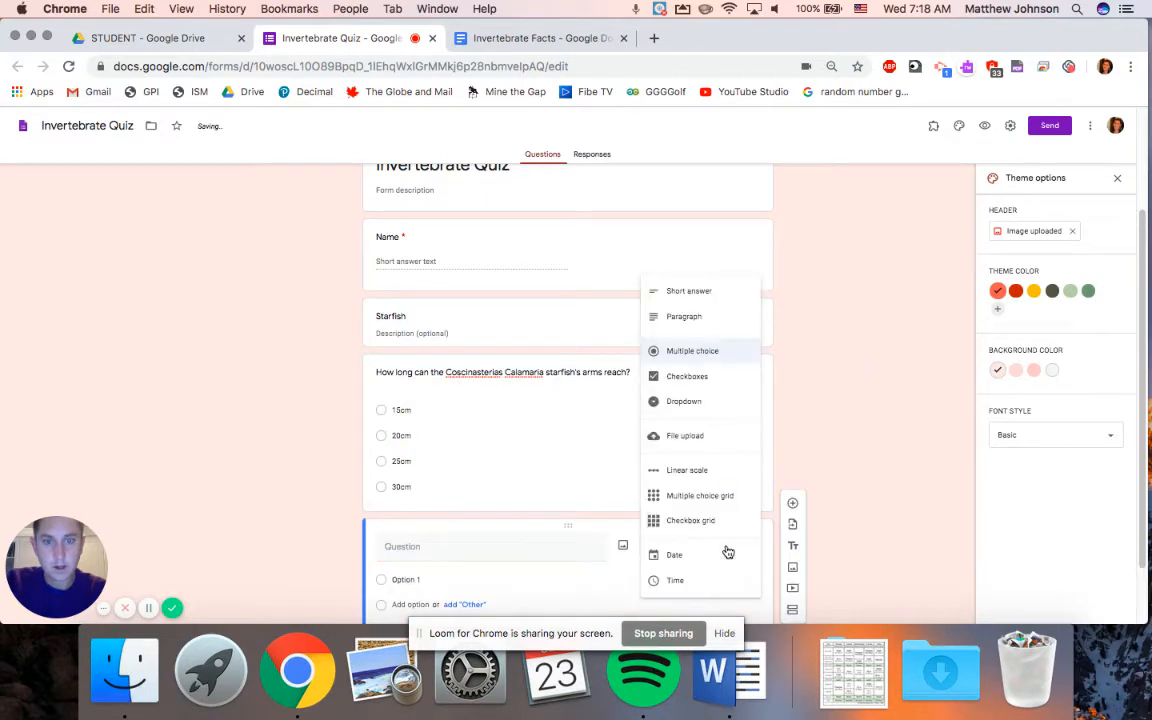
pyautogui.click(689, 291)
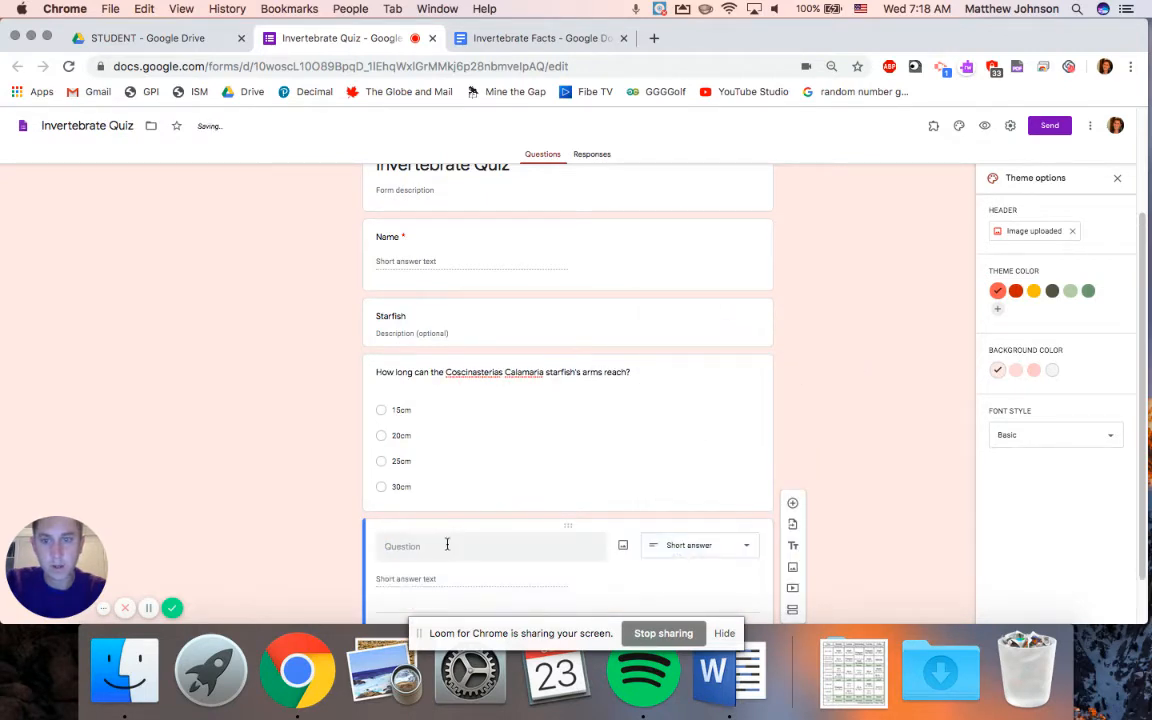
pyautogui.click(449, 38)
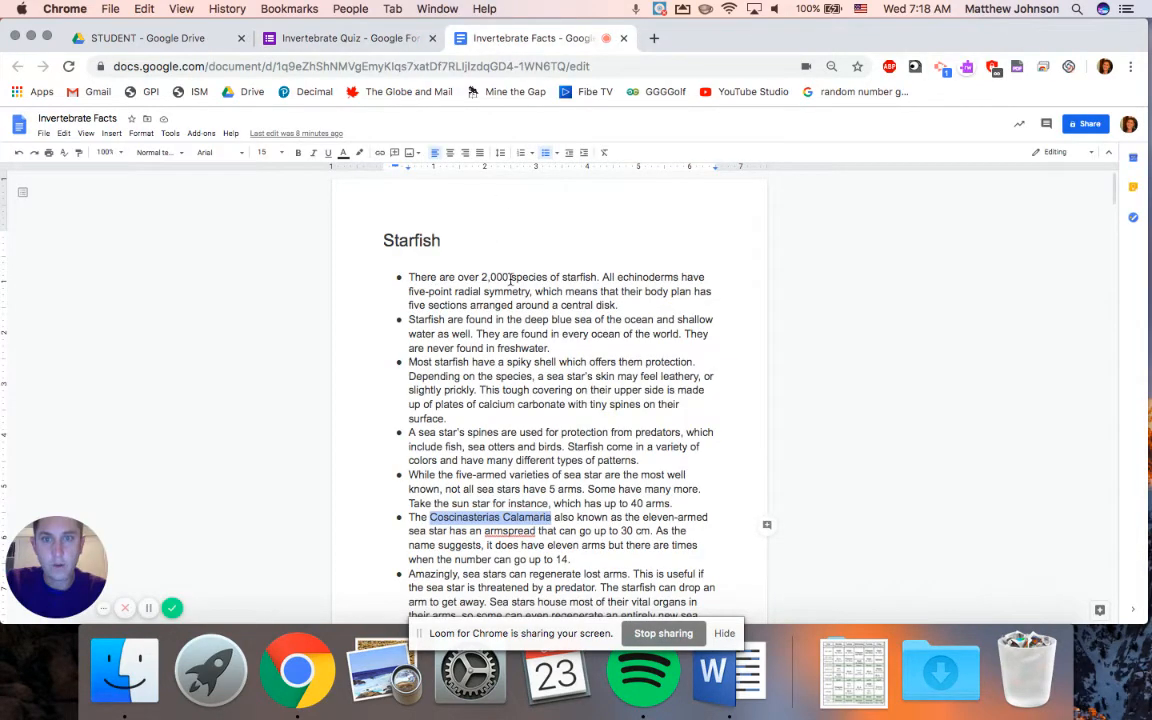
pyautogui.click(373, 39)
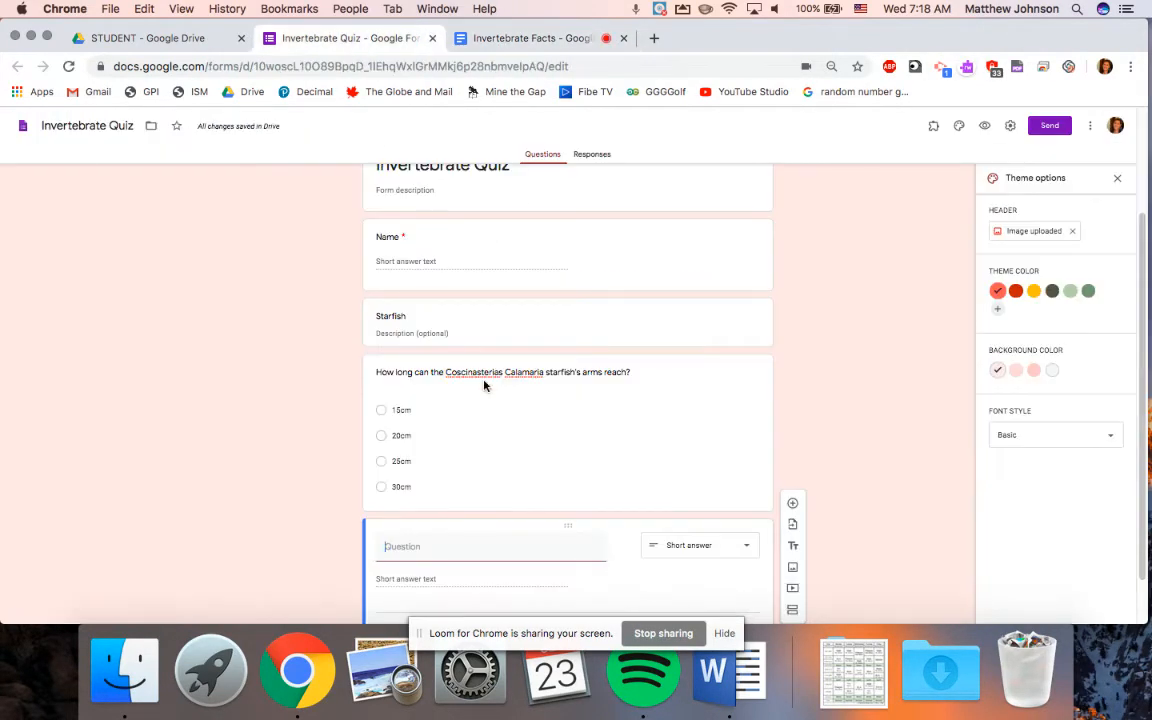
# - Enter "How many species of starfish are there?" as the question text and remove its number response validation
pyautogui.write('How may')
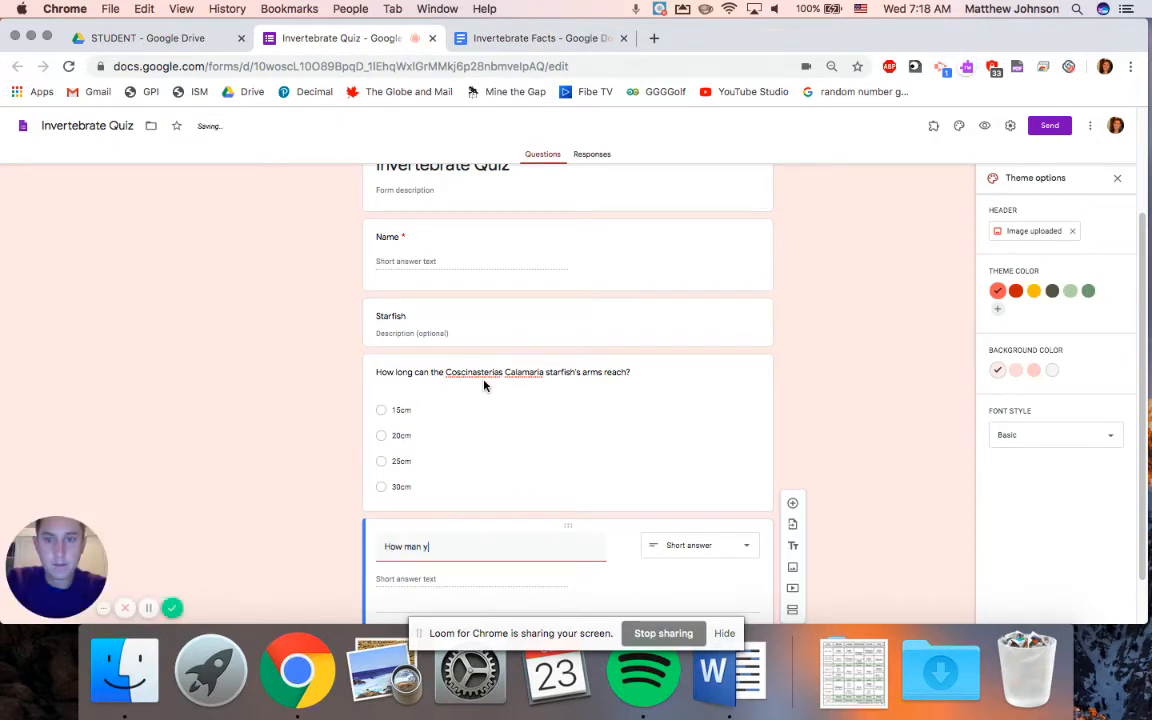
pyautogui.press('BackSpace')
pyautogui.write('ny s')
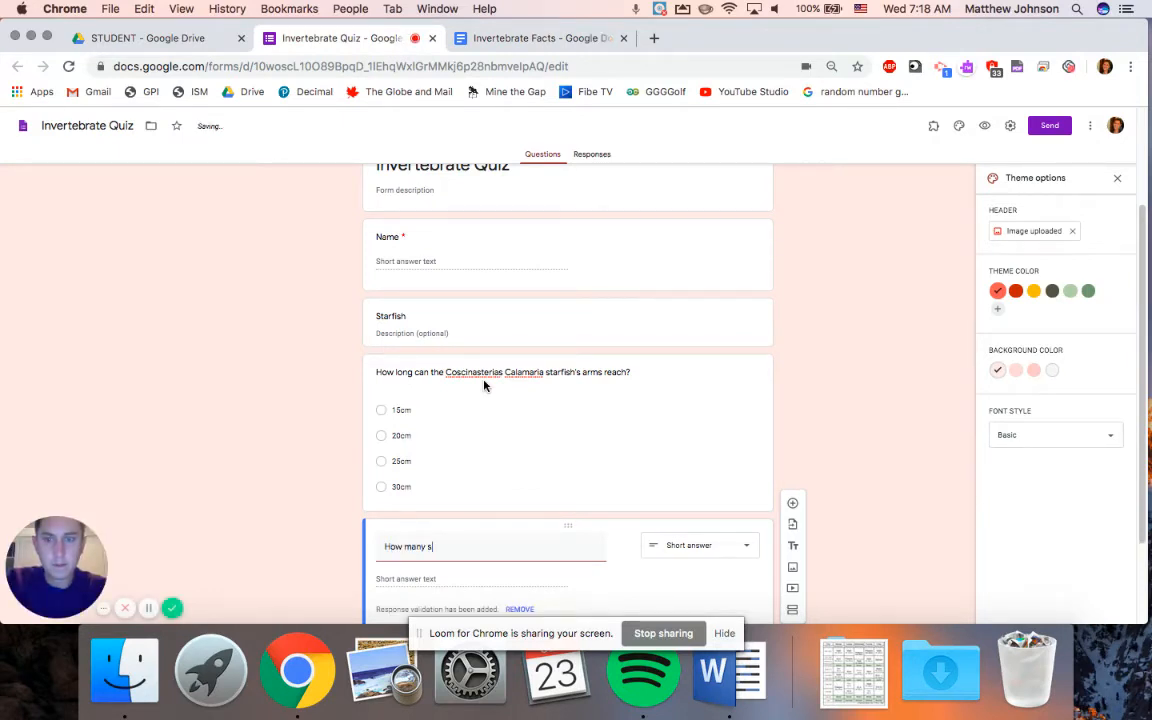
pyautogui.write('pecies of')
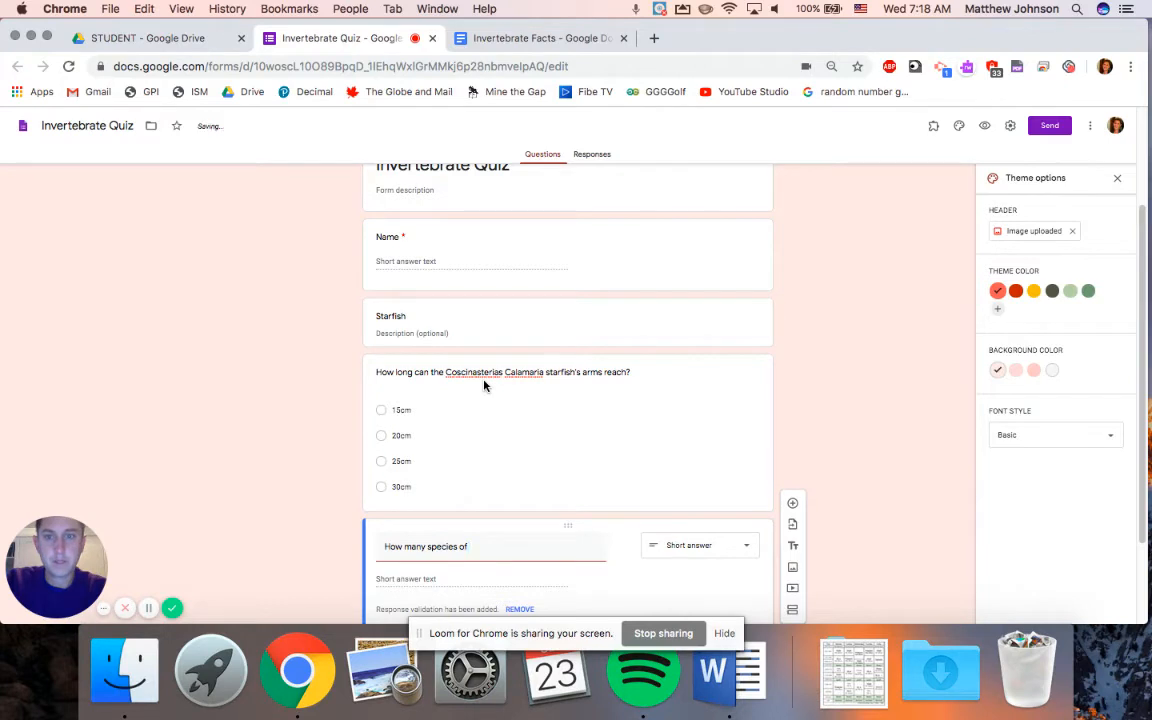
pyautogui.write(' starfish arer t')
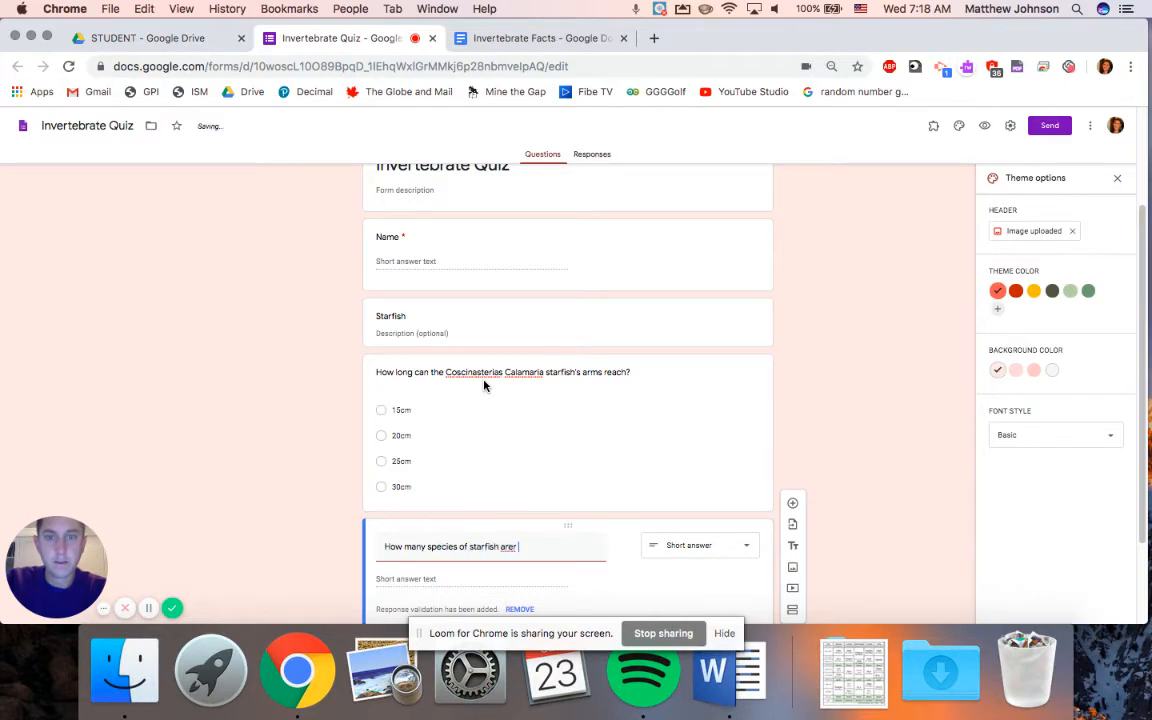
pyautogui.press('BackSpace')
pyautogui.press('BackSpace')
pyautogui.press('BackSpace')
pyautogui.write('there?')
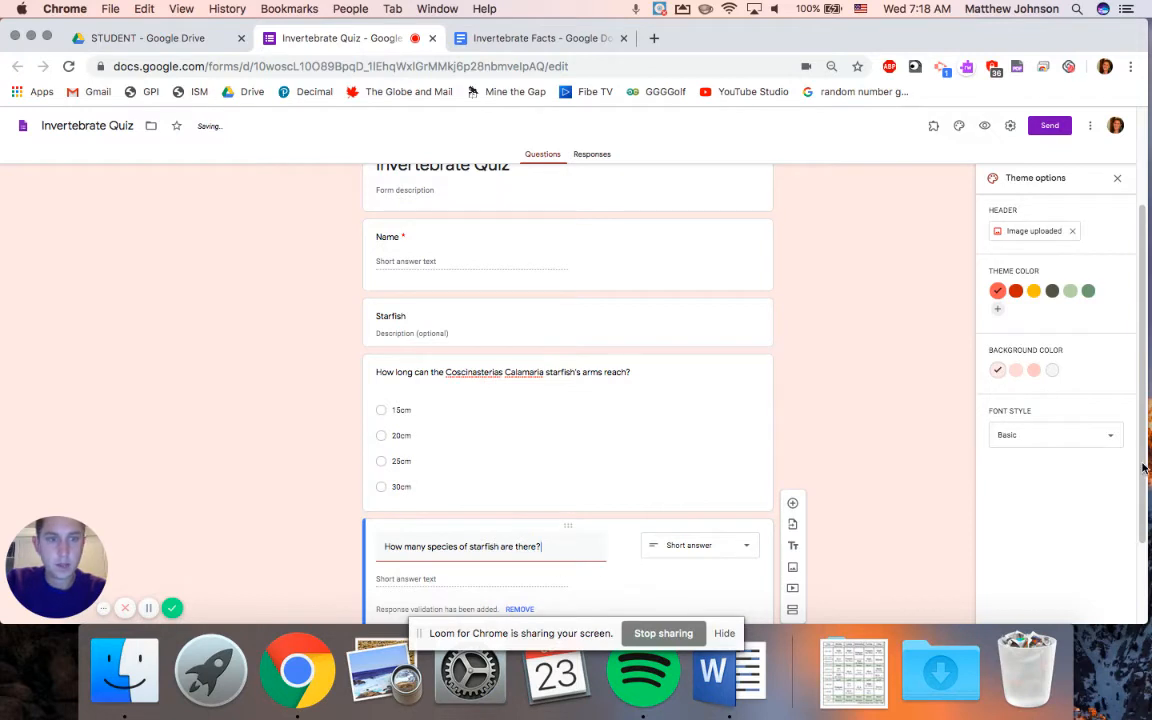
pyautogui.scroll(-3, 1030, 440)
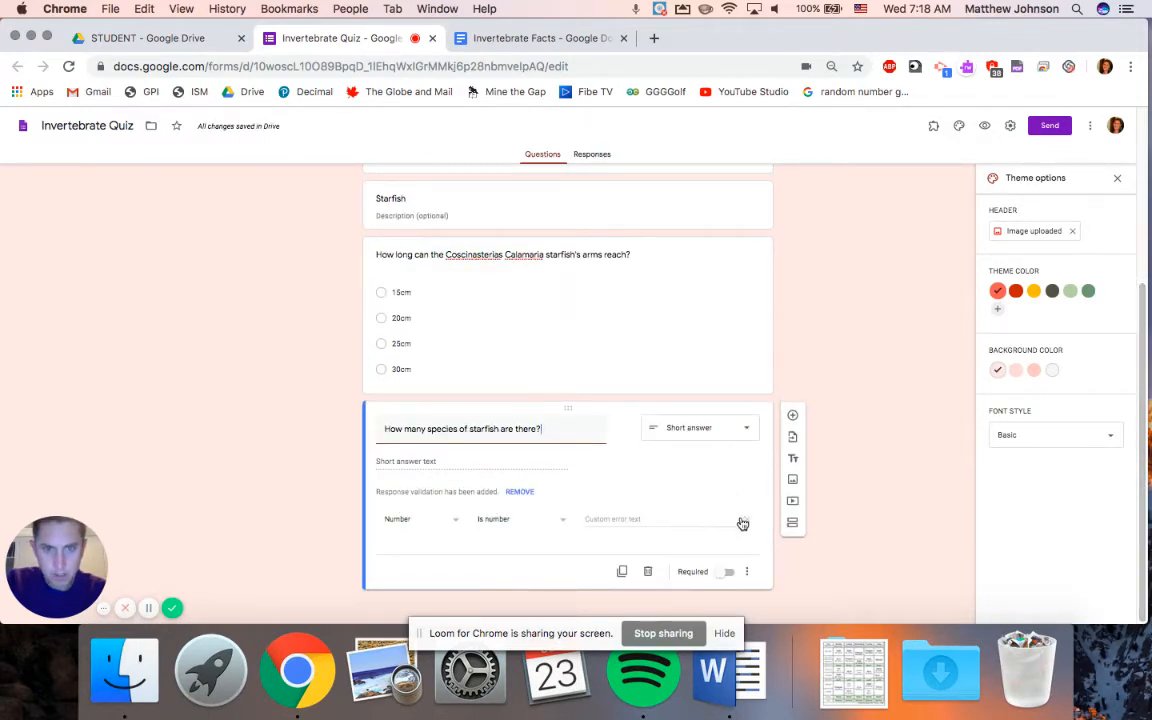
pyautogui.click(744, 523)
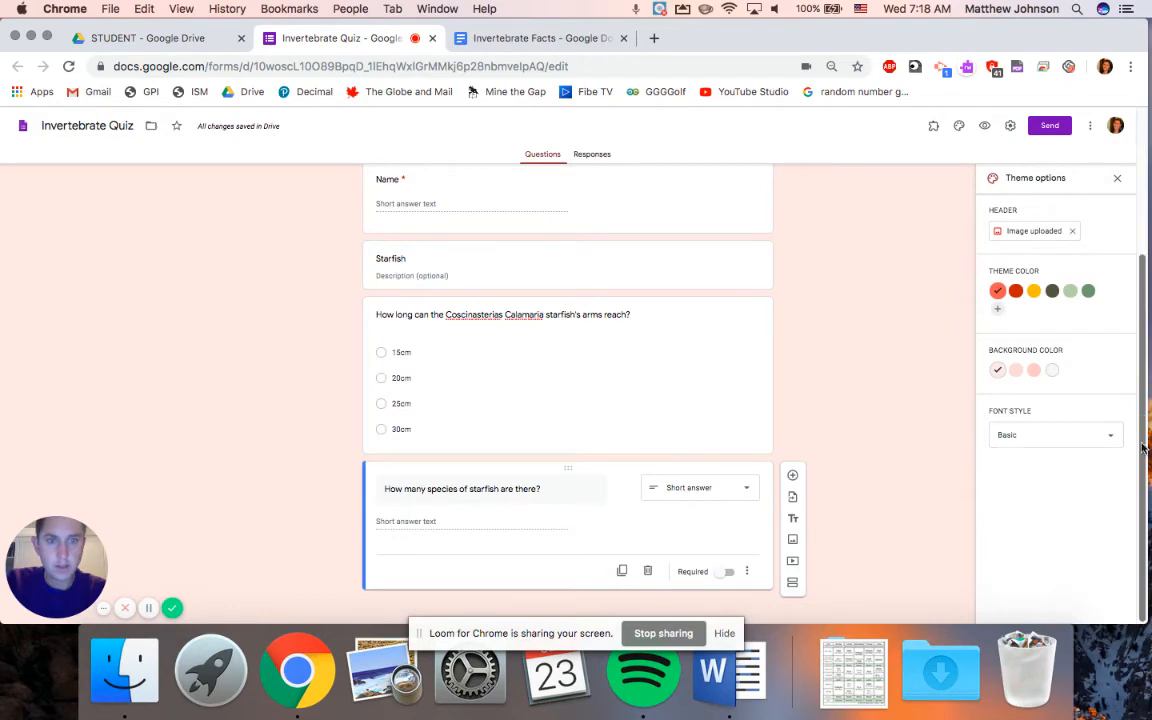
# - Check the next topic in Invertebrate Facts and add a title and description block titled "Jellyfish" after the species question
pyautogui.click(495, 37)
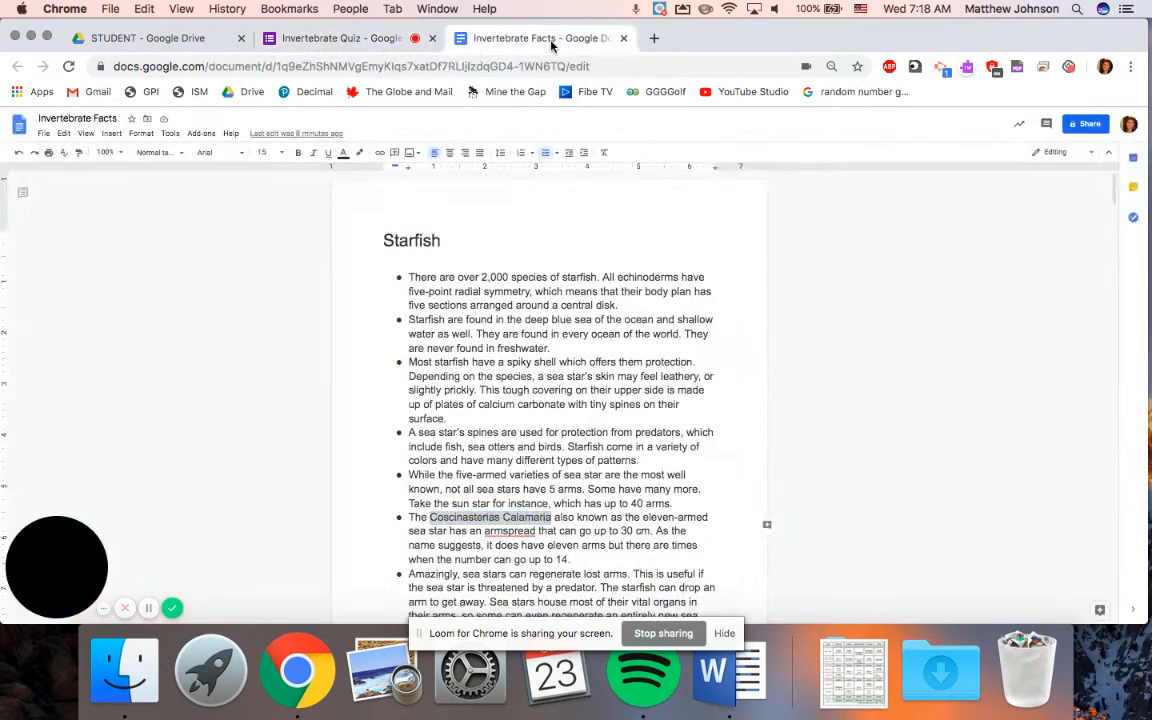
pyautogui.moveTo(1115, 197); pyautogui.dragTo(1126, 270)
pyautogui.click(378, 40)
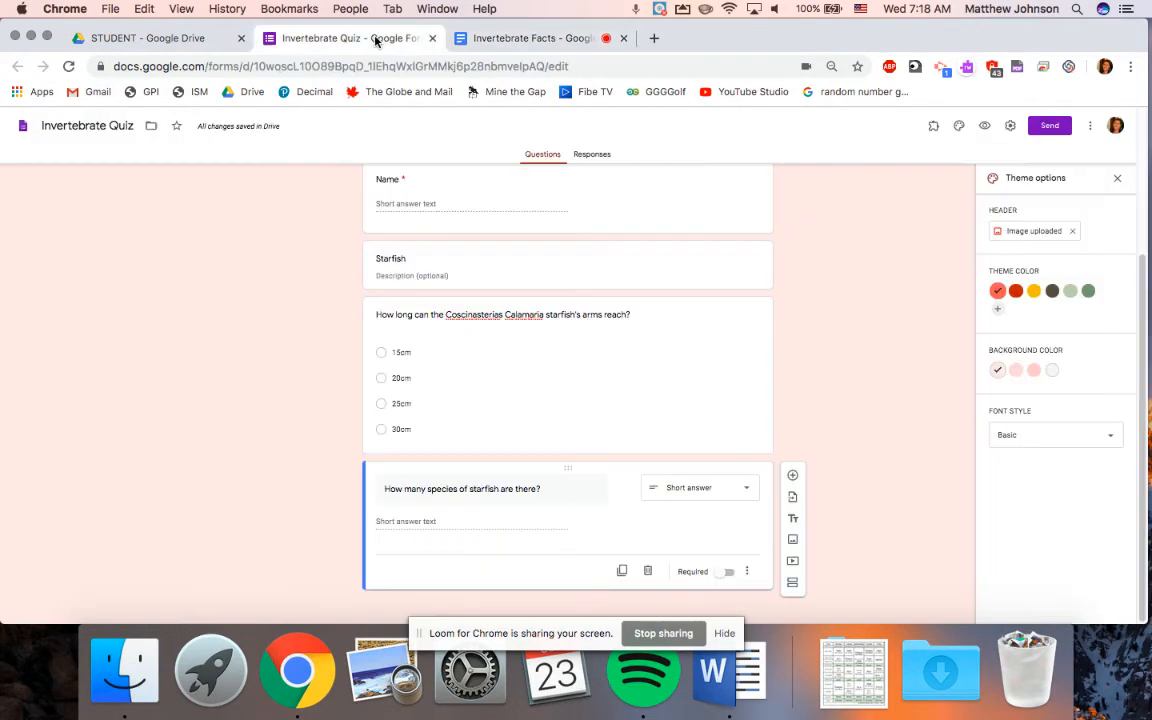
pyautogui.click(792, 518)
pyautogui.write('Jellyfish')
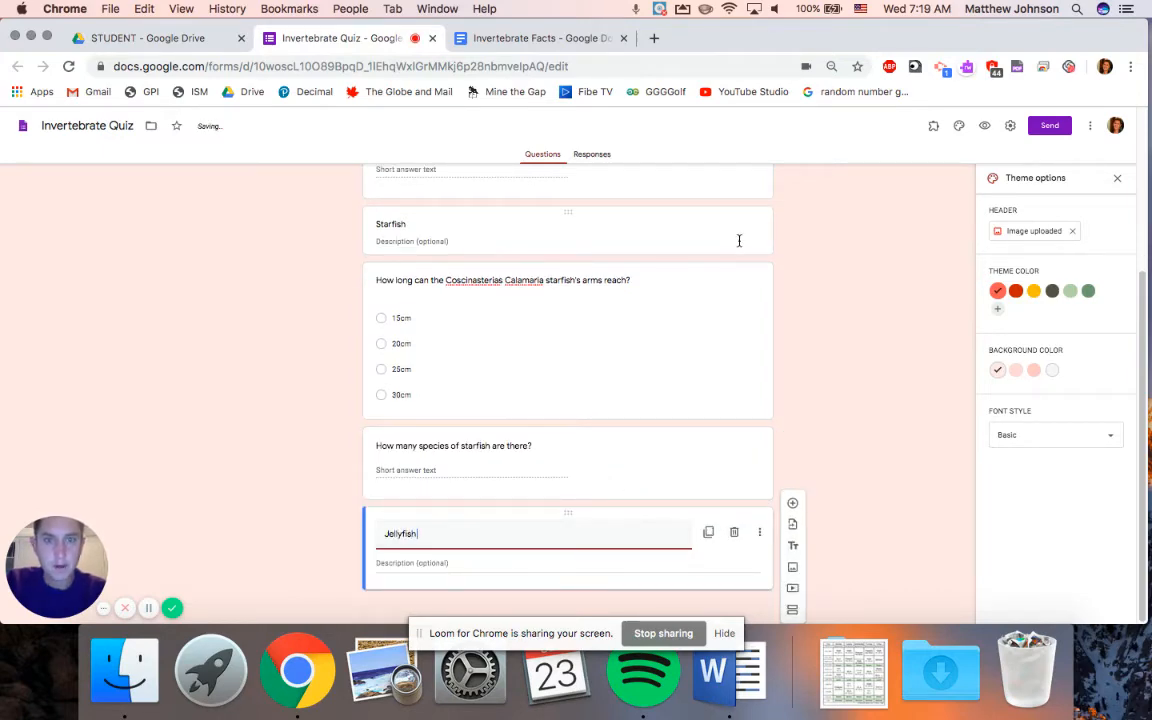
# - Insert a red starfish picture into the arm-length question from a Google image search for "starfish", and close the theme options
pyautogui.click(684, 312)
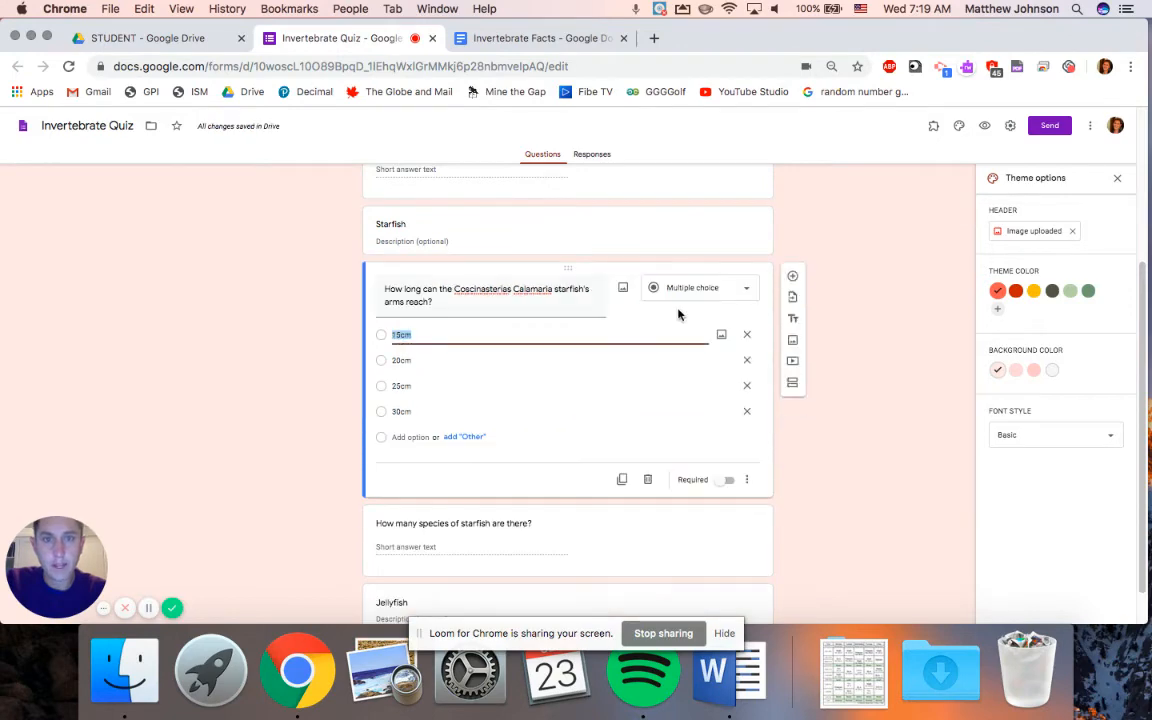
pyautogui.click(622, 291)
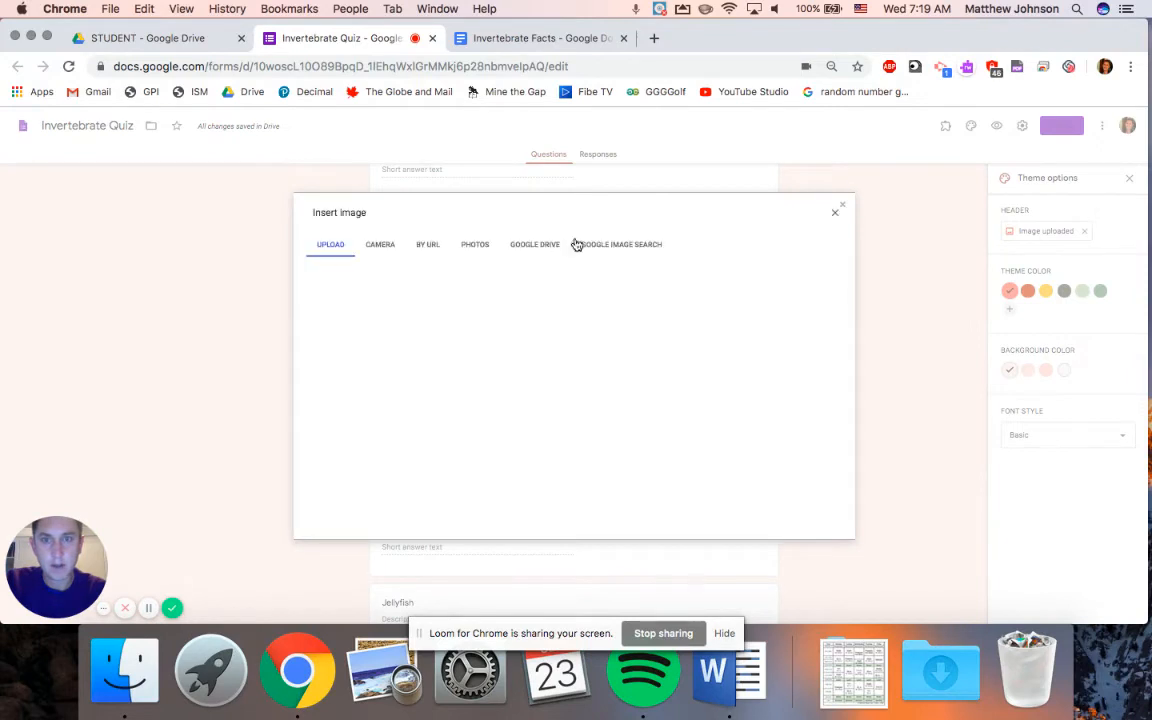
pyautogui.click(597, 245)
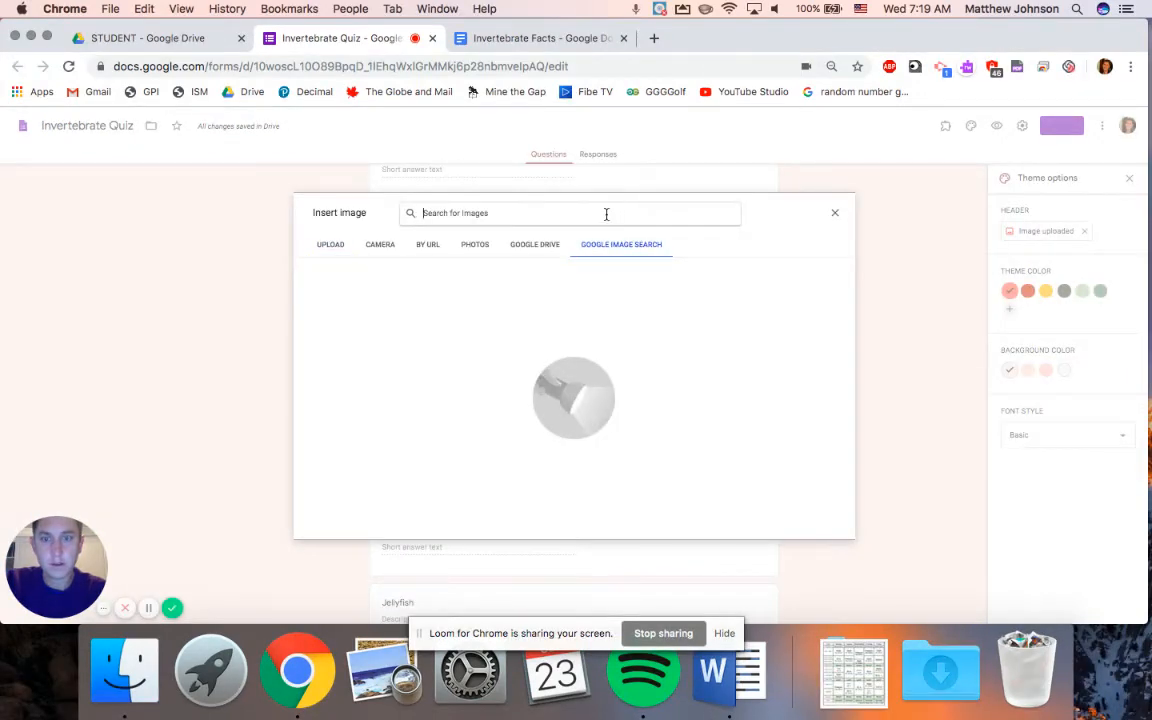
pyautogui.click(606, 214)
pyautogui.write('starfis')
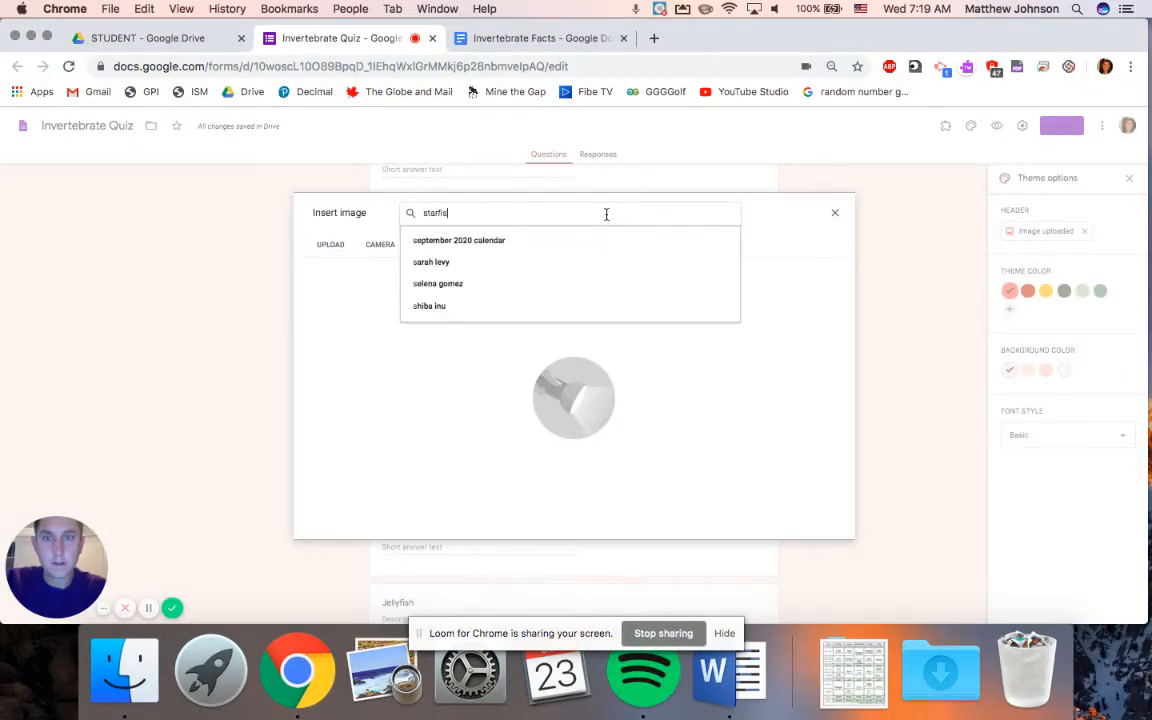
pyautogui.write('h')
pyautogui.press('Return')
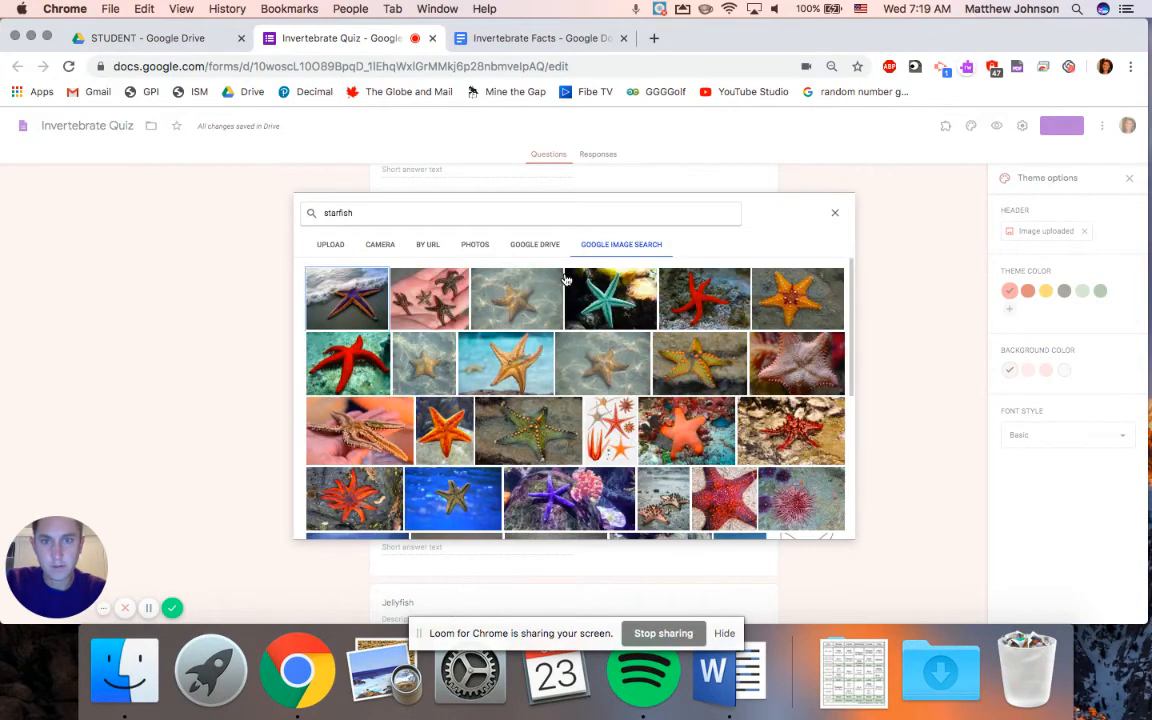
pyautogui.click(357, 367)
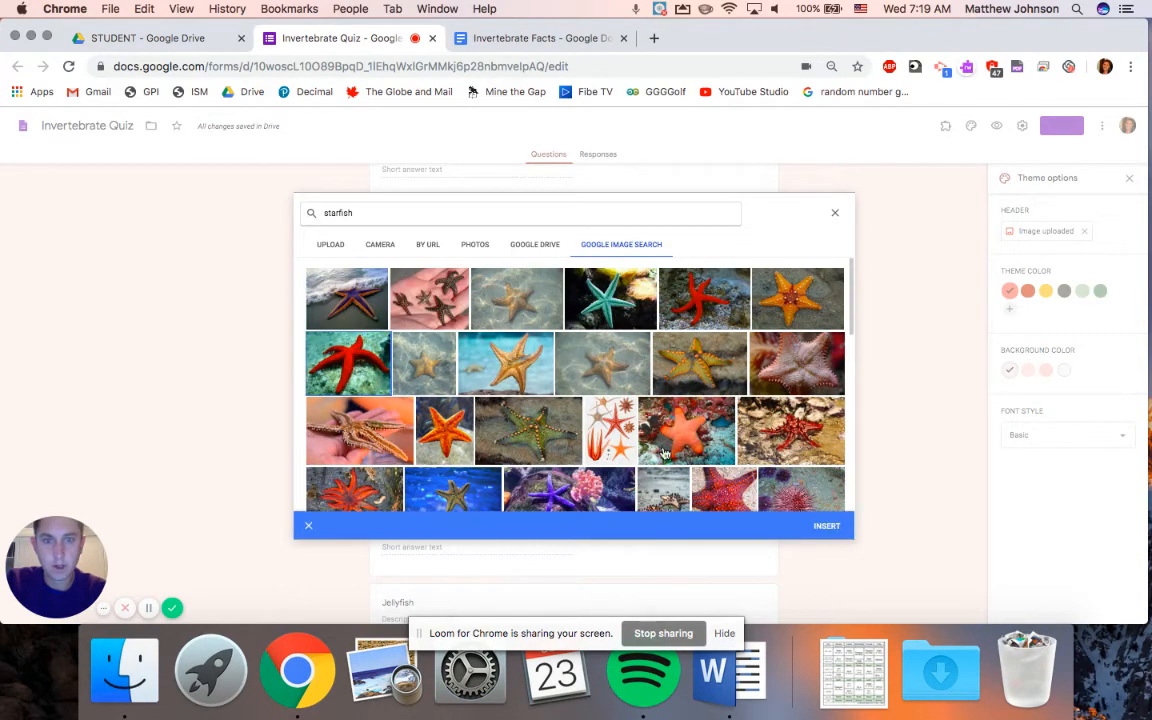
pyautogui.click(819, 527)
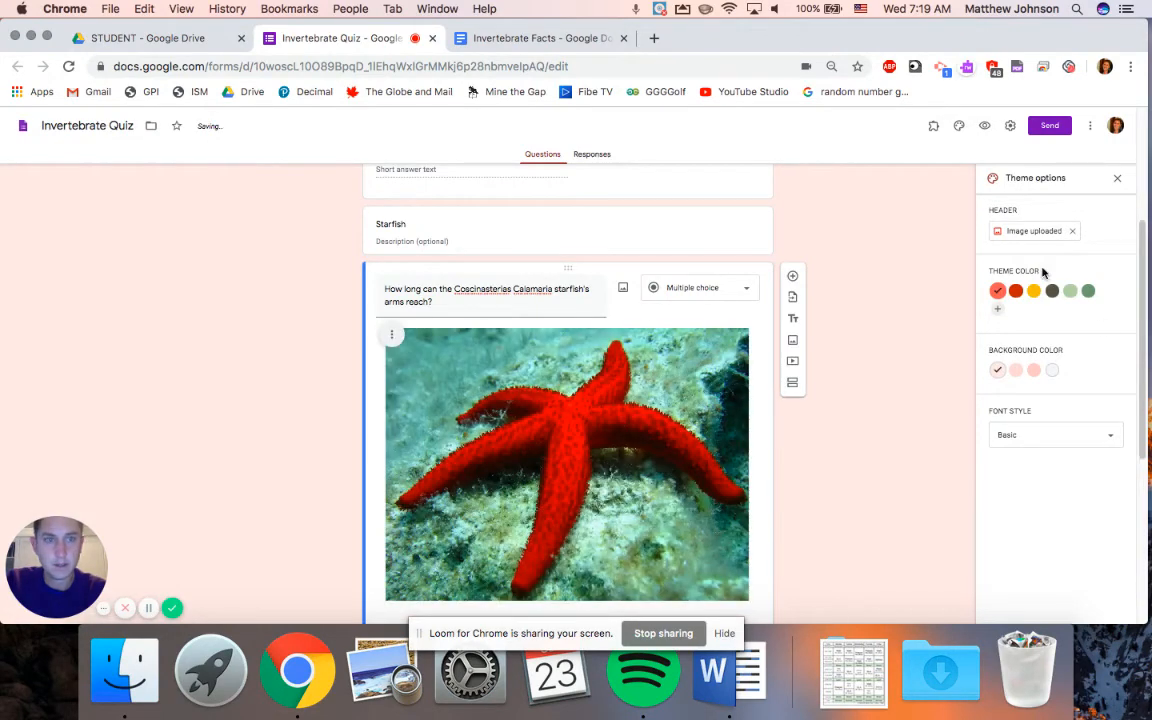
pyautogui.click(1117, 178)
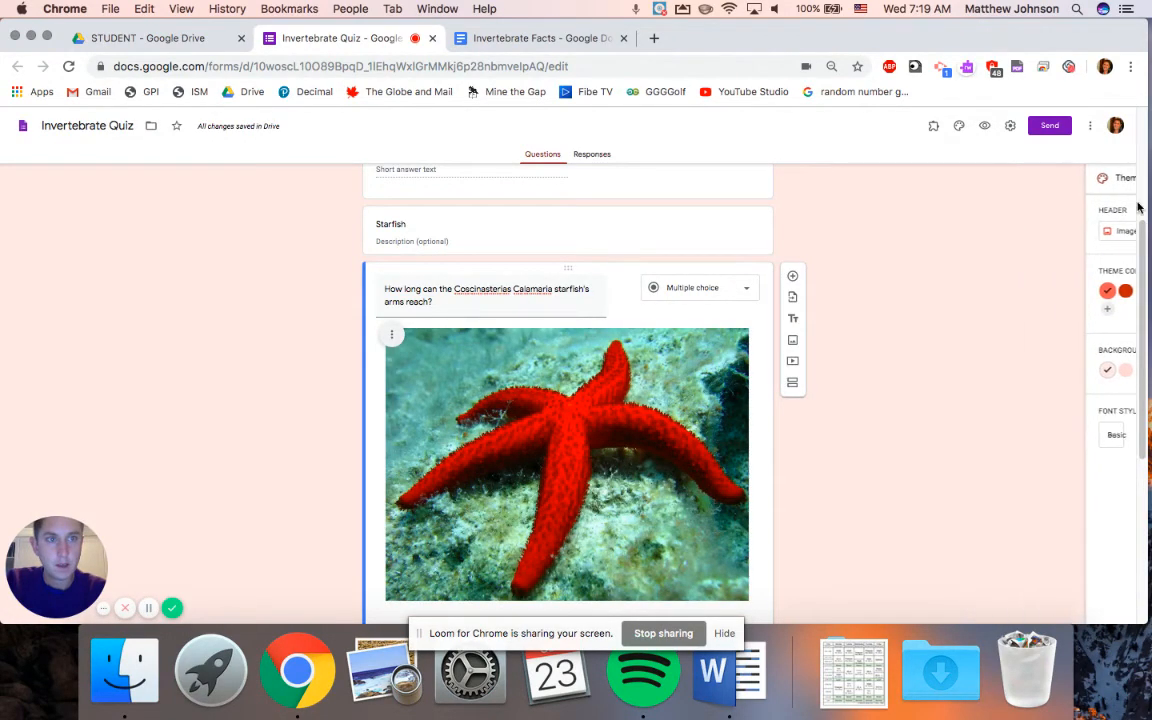
# - Preview the whole Invertebrate Quiz as a respondent sees it, from header to submit button, and return to the editor
pyautogui.scroll(1, 1135, 215)
pyautogui.scroll(5, 1135, 215)
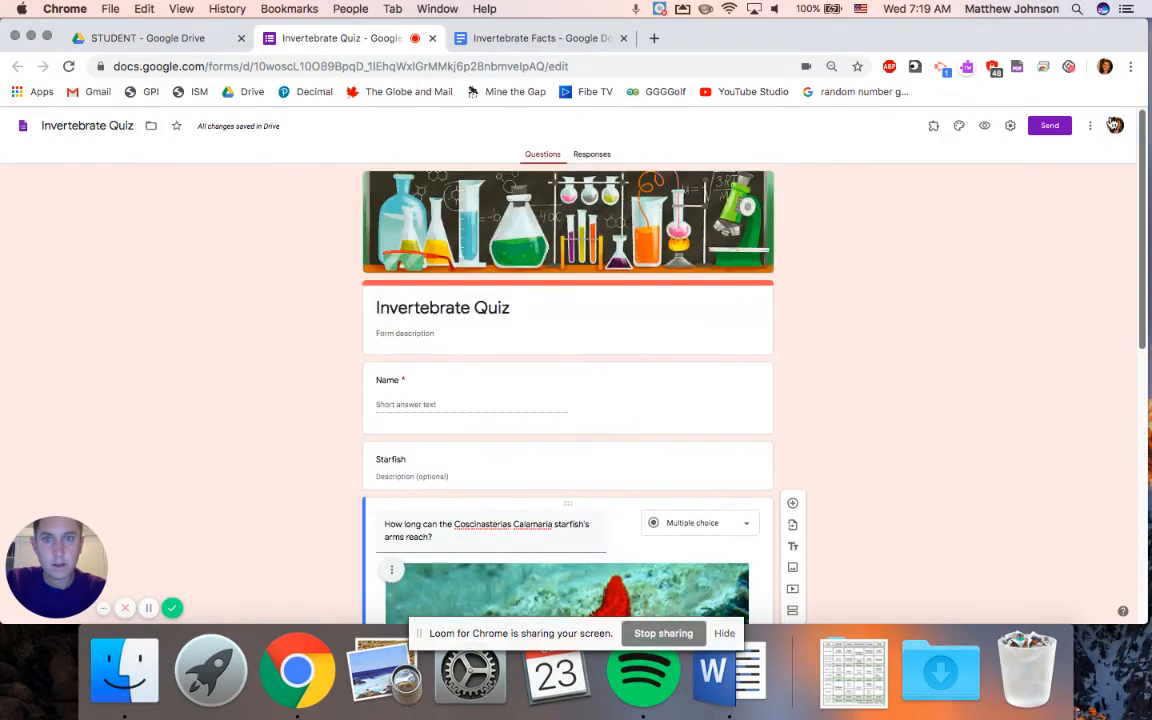
pyautogui.click(986, 126)
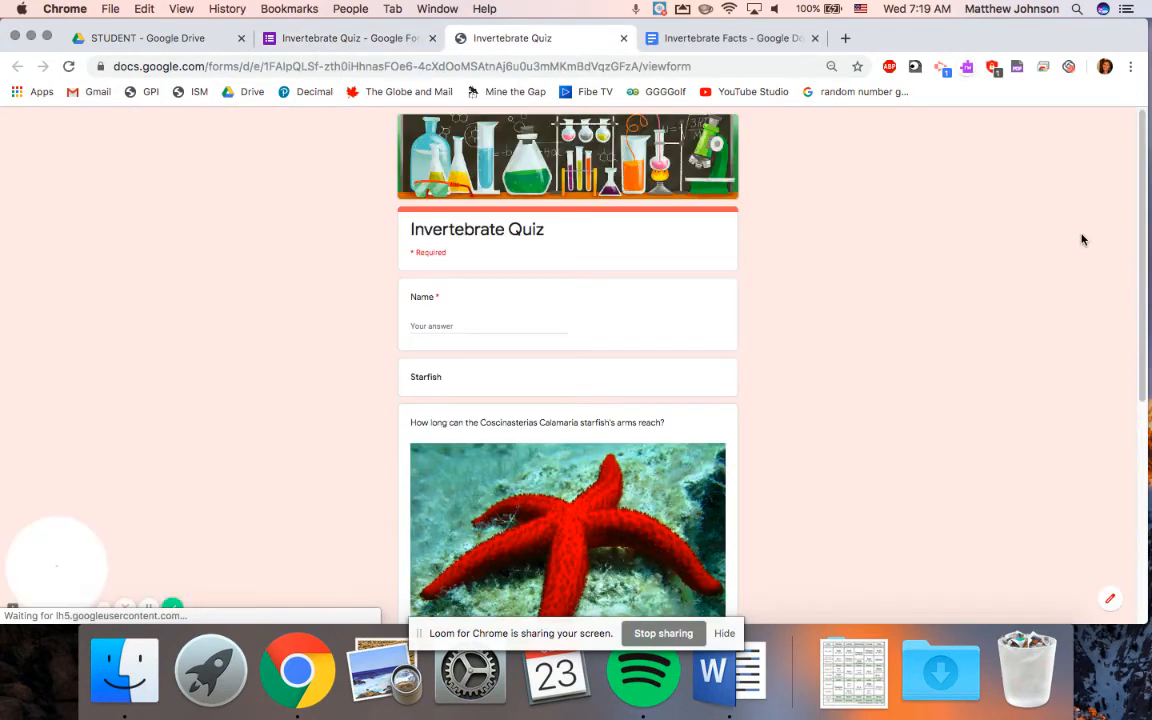
pyautogui.moveTo(1138, 213); pyautogui.dragTo(1147, 432)
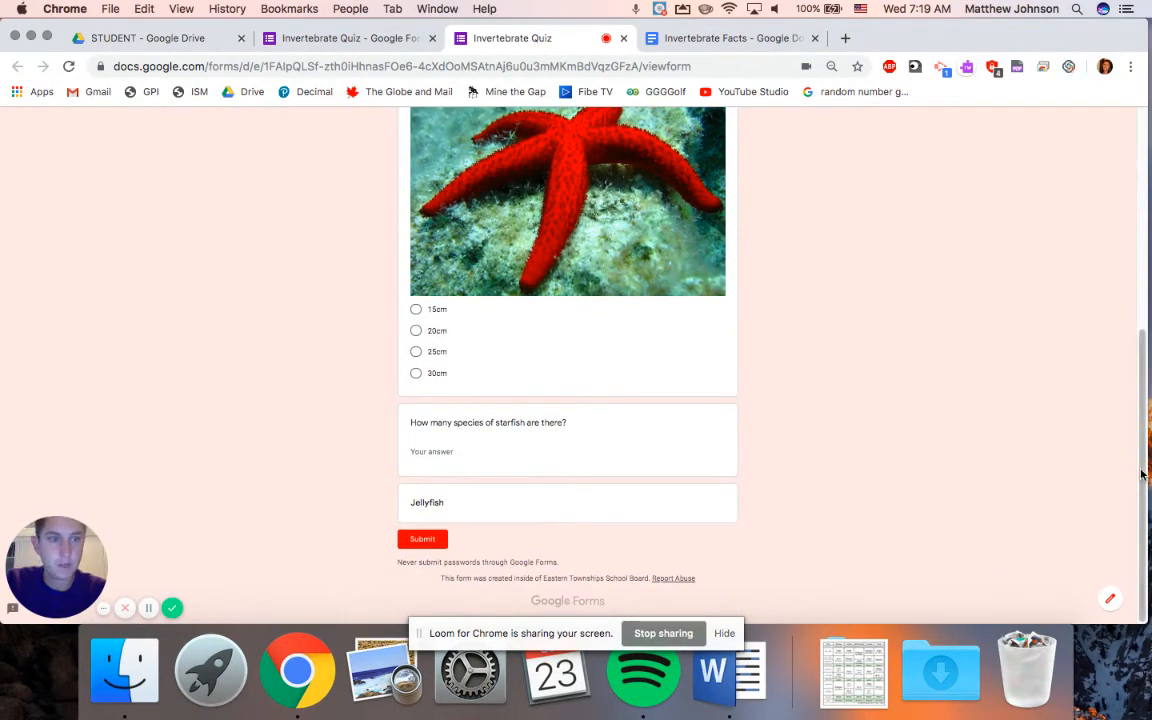
pyautogui.scroll(10, 1090, 400)
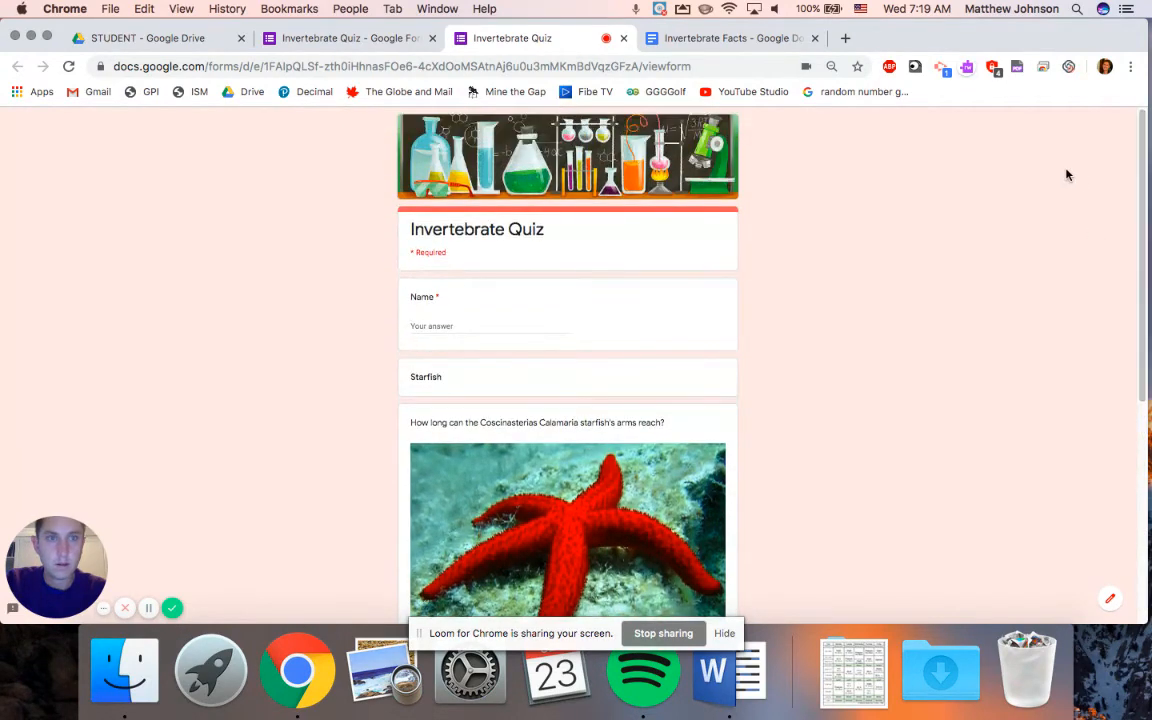
pyautogui.click(624, 40)
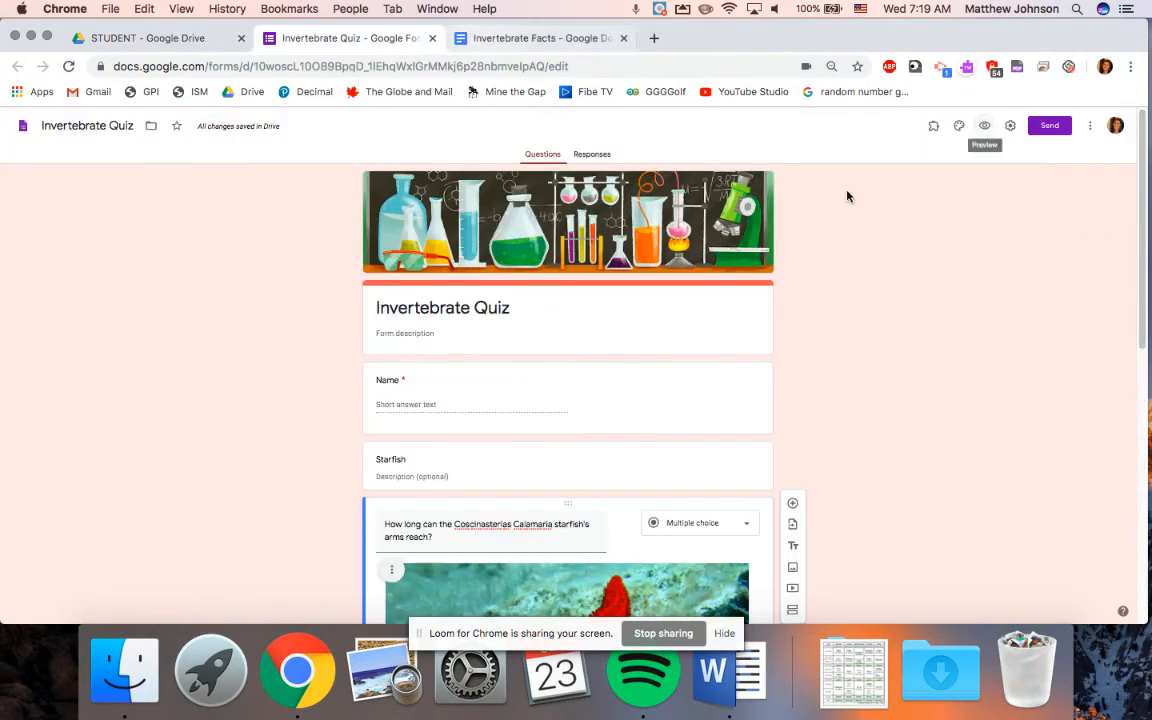
# - Remove the form's restriction to Eastern Townships School Board users and enter a confirmation message thanking respondents for taking the teacher's invertebrate quiz
pyautogui.click(1012, 127)
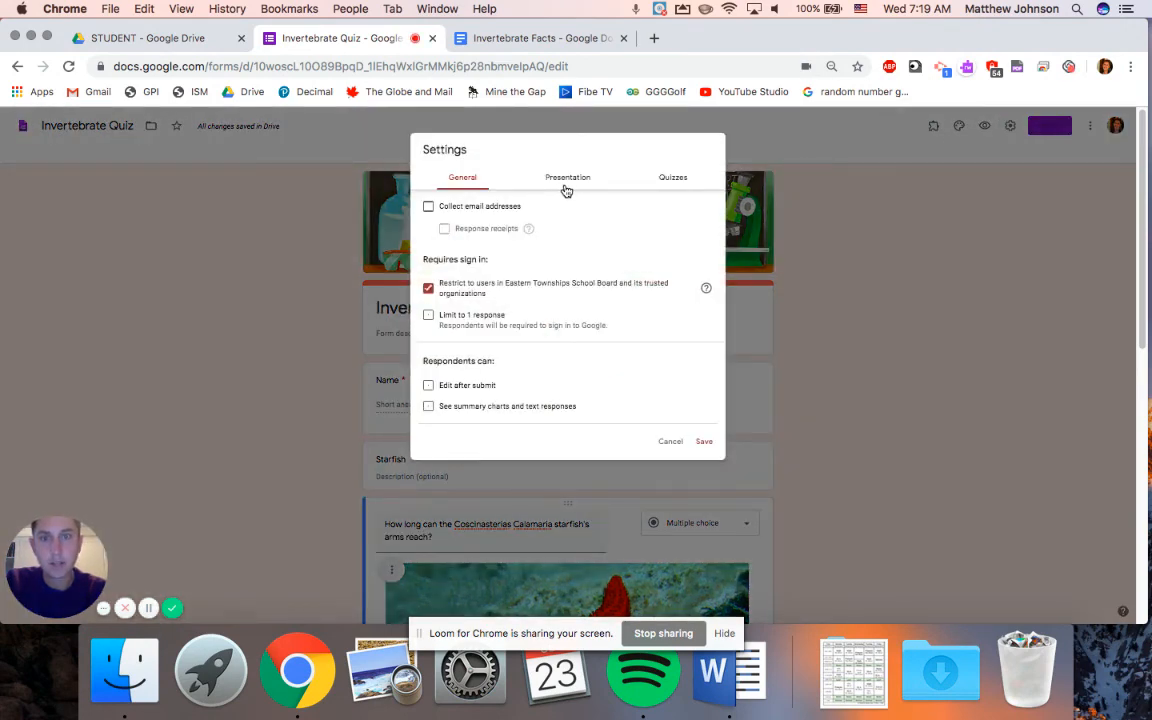
pyautogui.click(428, 290)
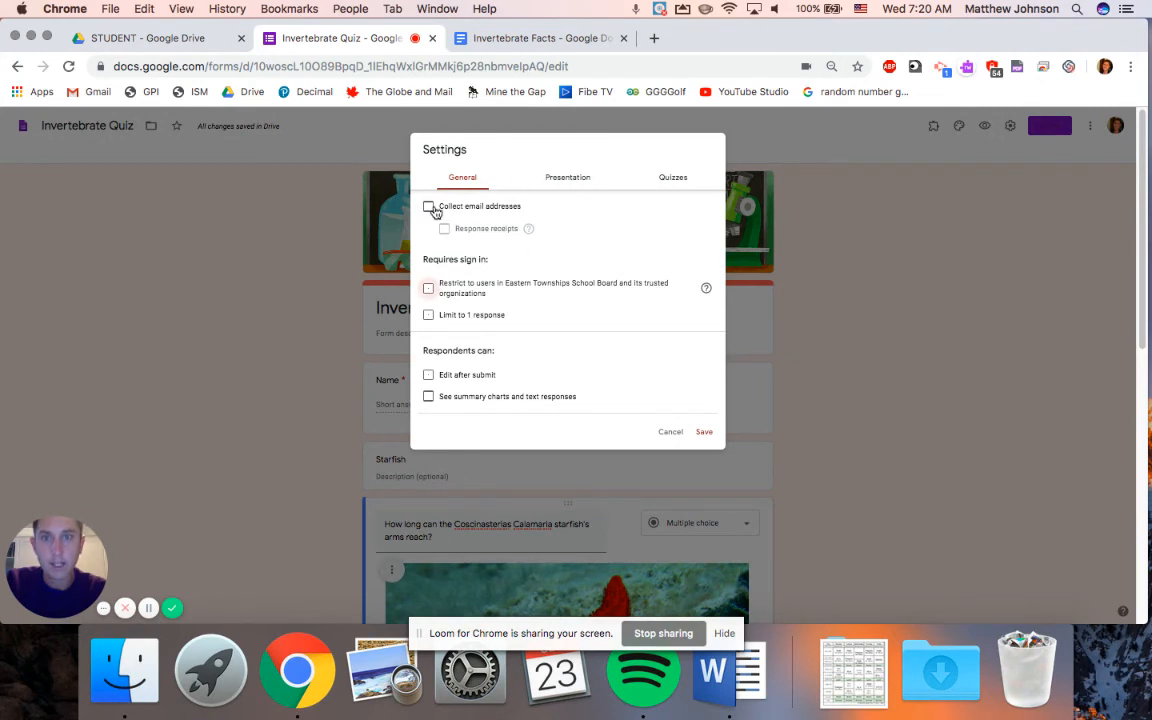
pyautogui.click(566, 179)
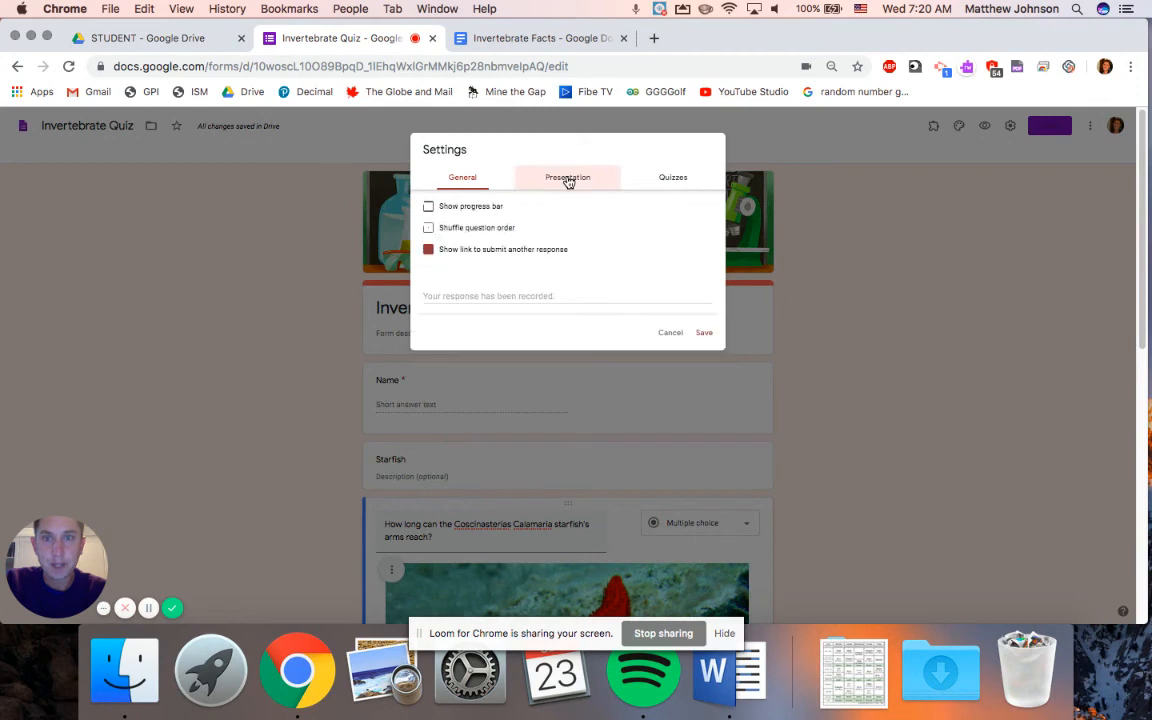
pyautogui.click(509, 295)
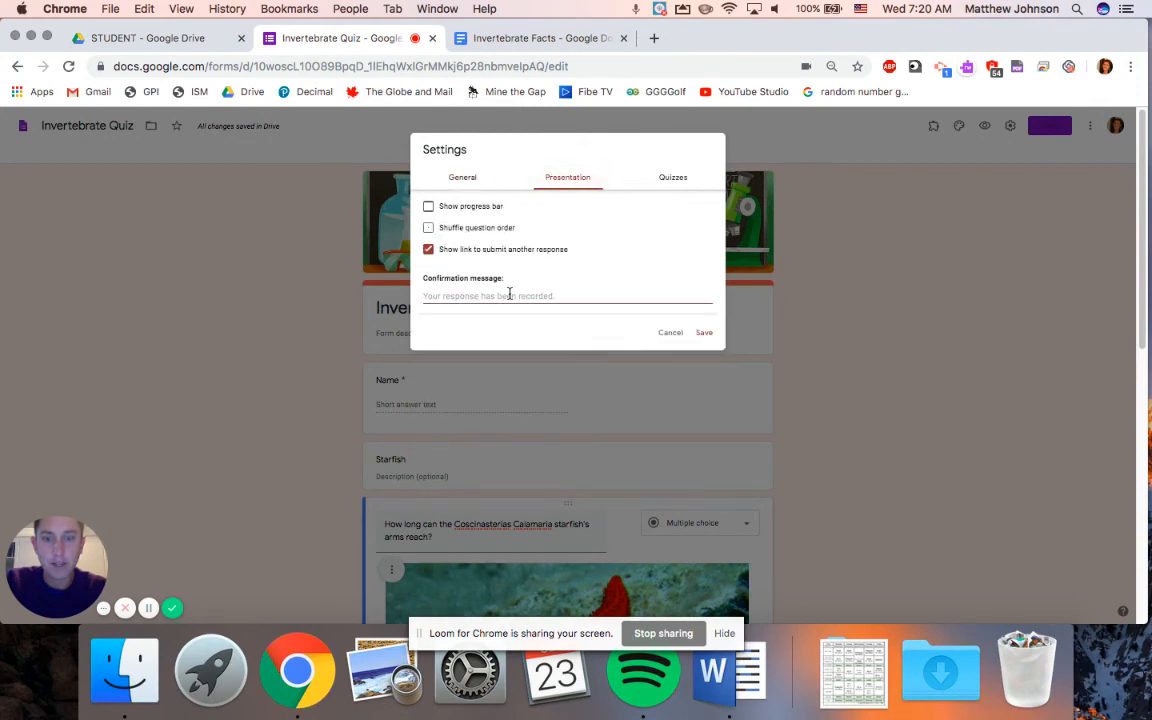
pyautogui.write('Tha')
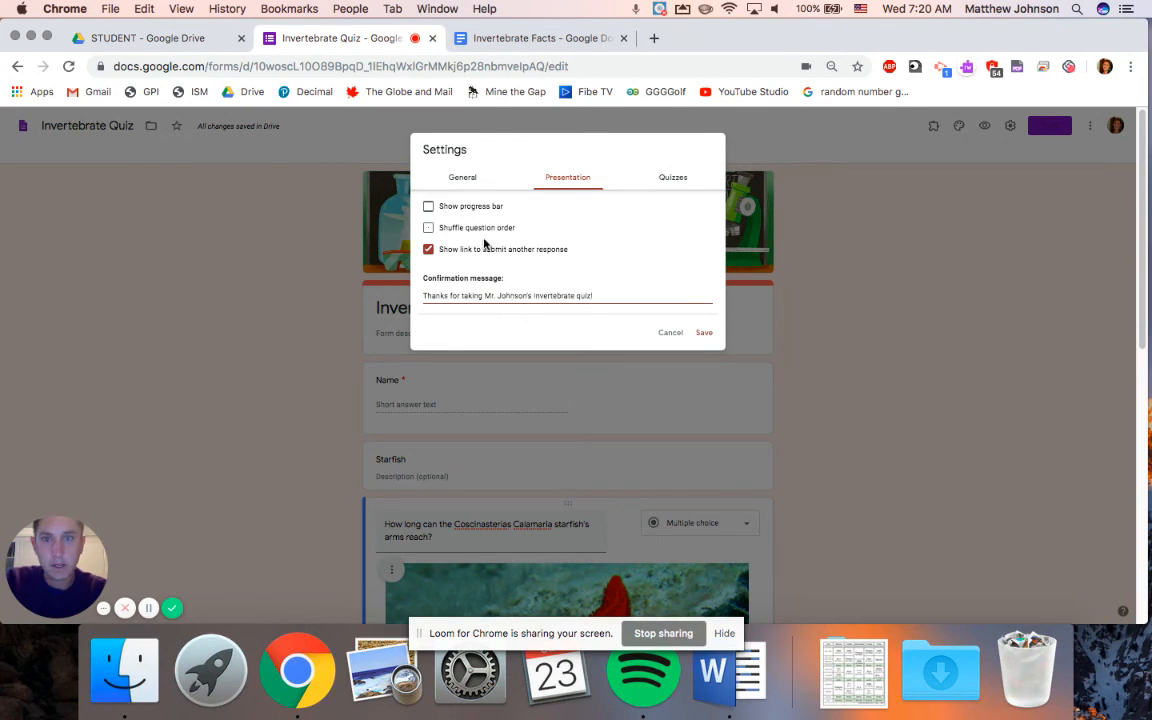
# - Check the quiz, presentation and general settings of the form, leaving the quiz option off, and save the settings
pyautogui.click(664, 181)
pyautogui.click(530, 176)
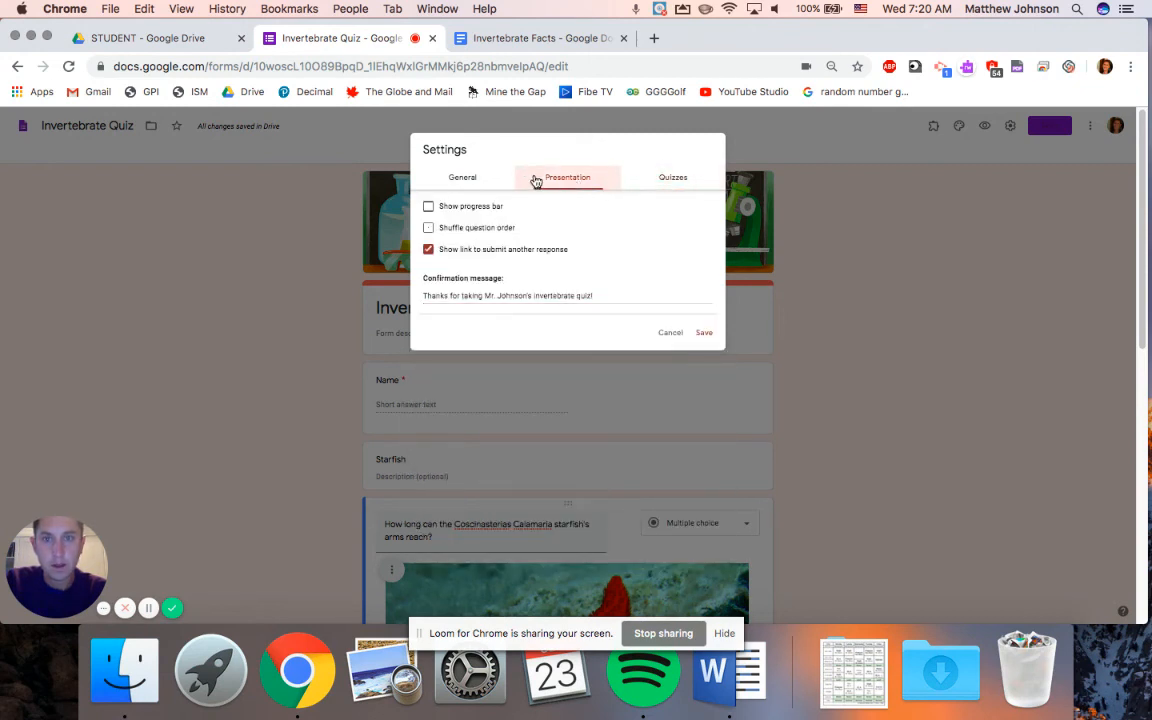
pyautogui.click(666, 176)
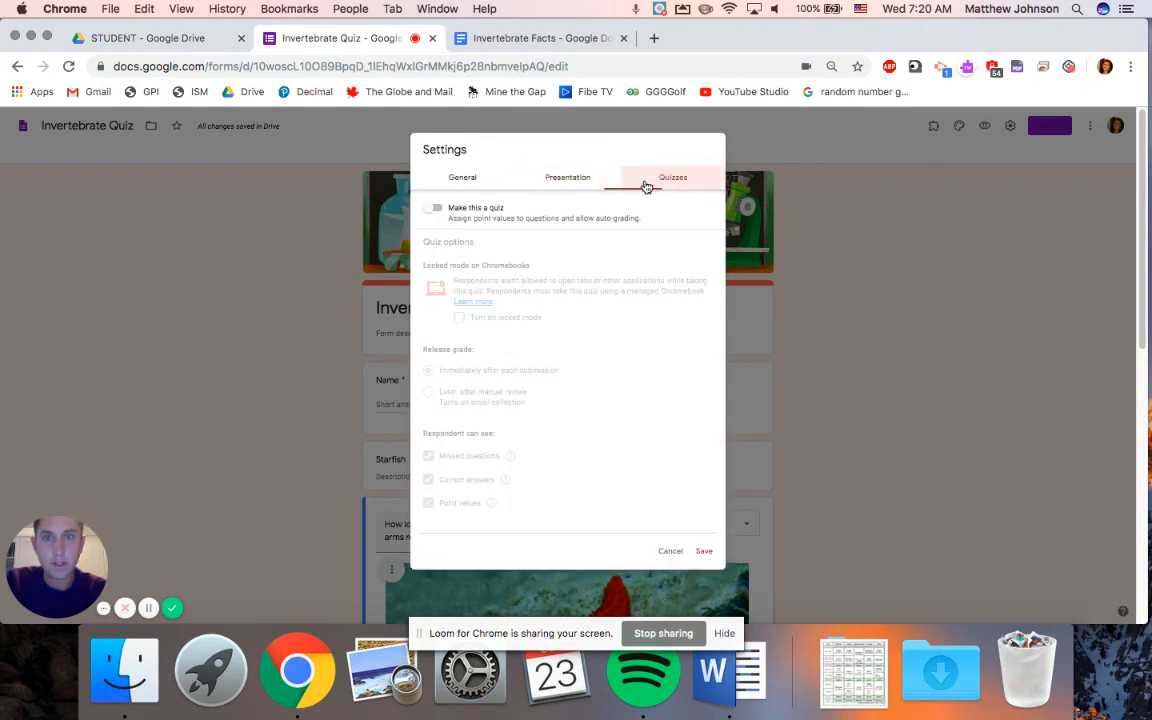
pyautogui.click(550, 184)
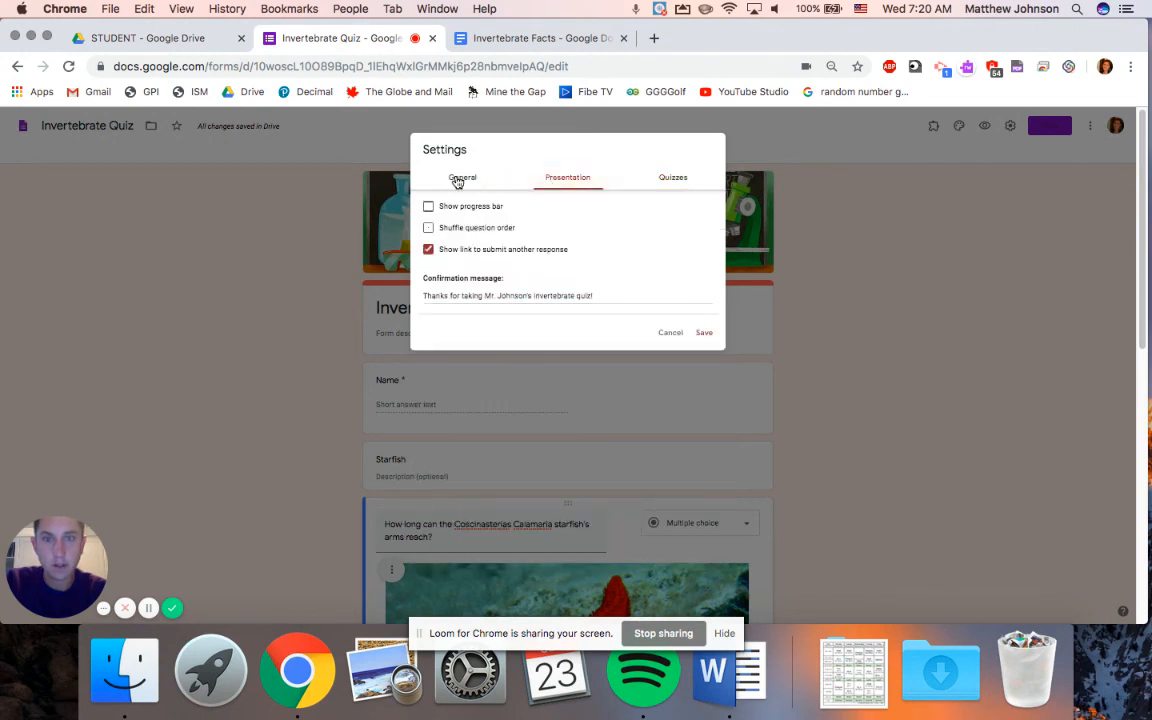
pyautogui.click(457, 179)
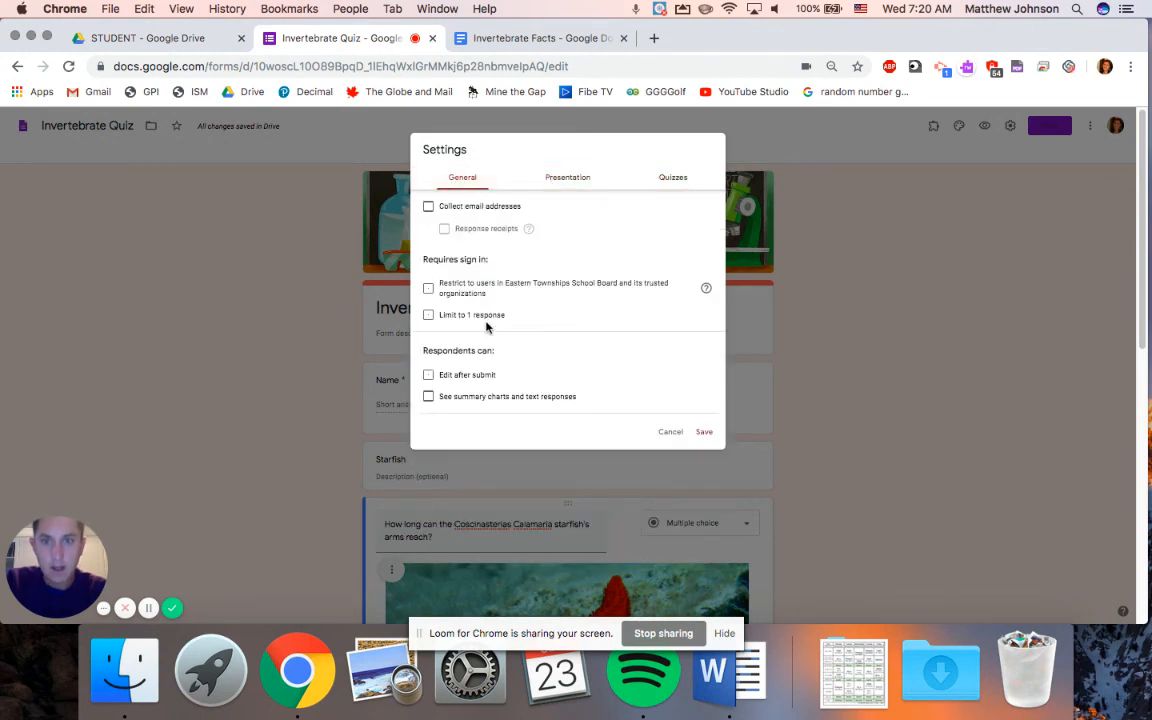
pyautogui.click(704, 433)
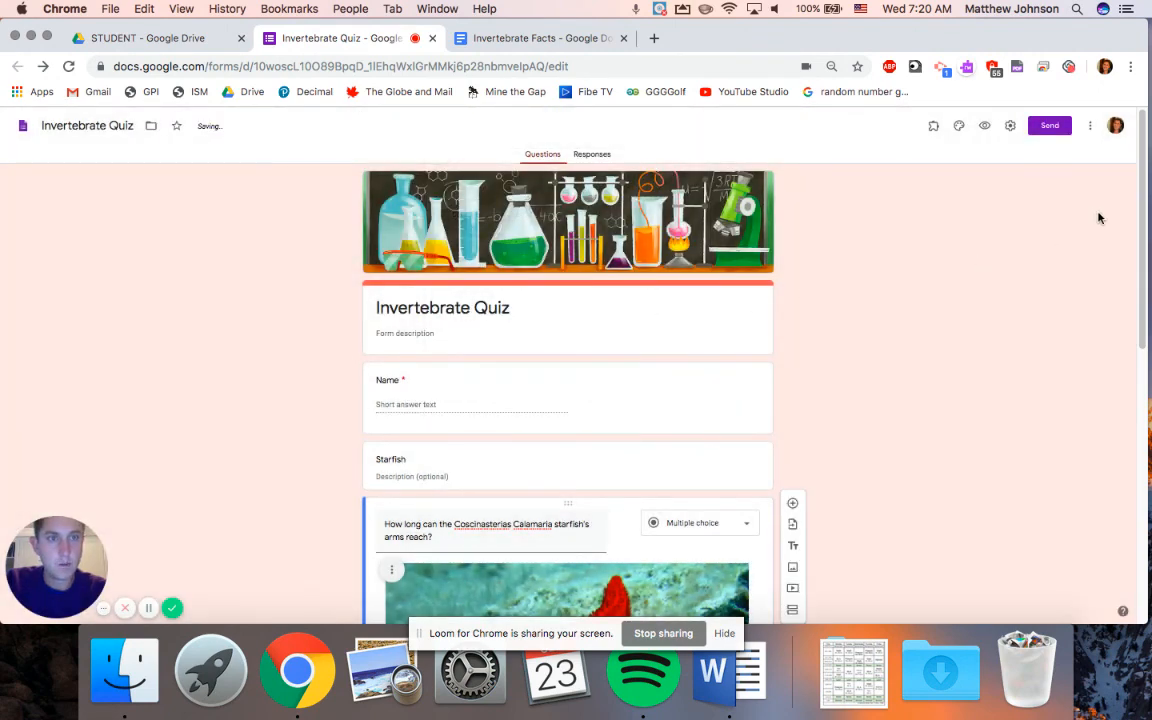
pyautogui.moveTo(1140, 203); pyautogui.dragTo(1148, 452)
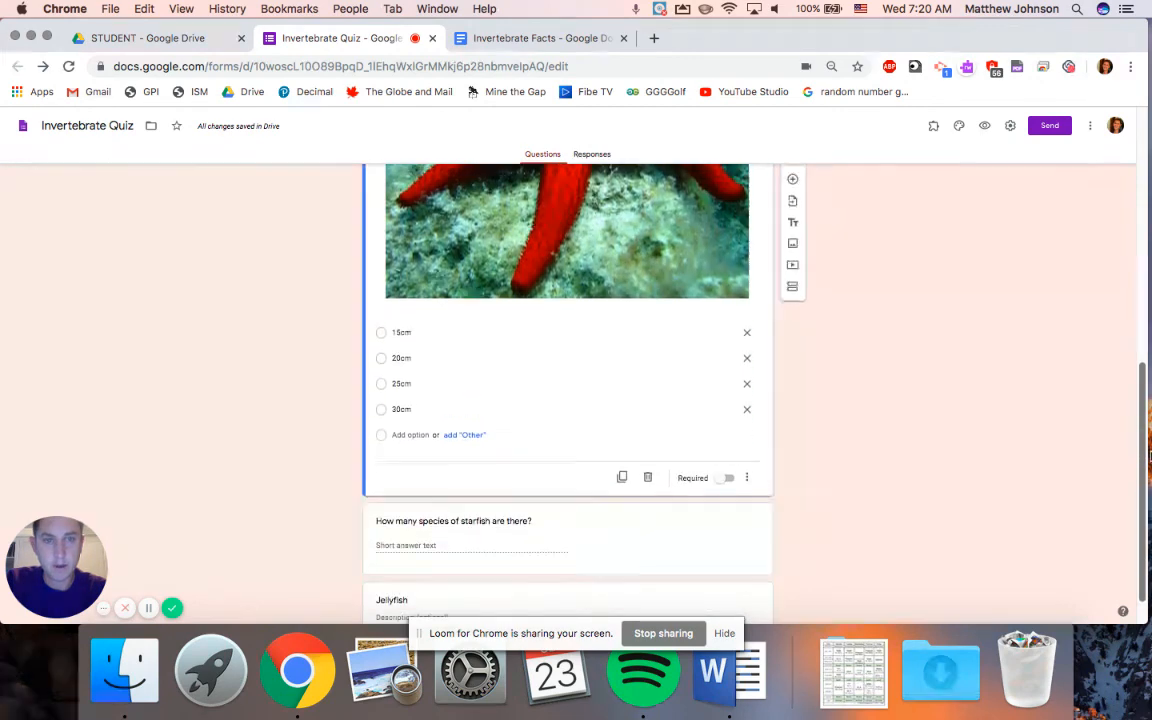
pyautogui.scroll(10, 1113, 180)
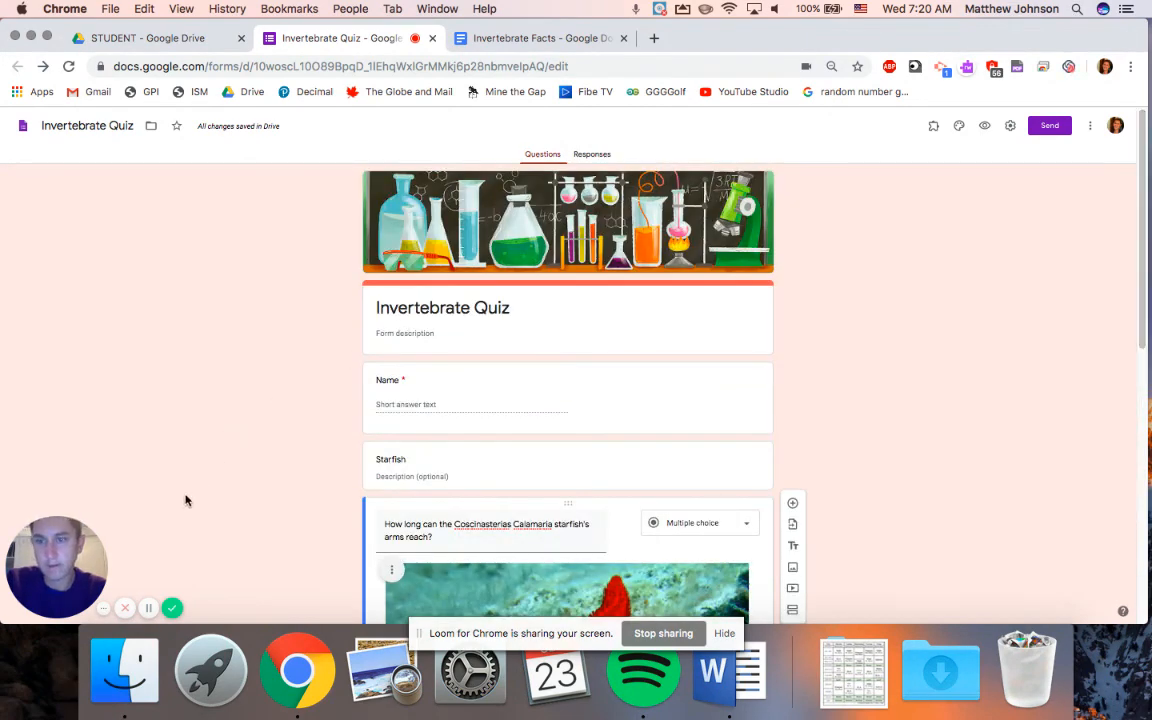